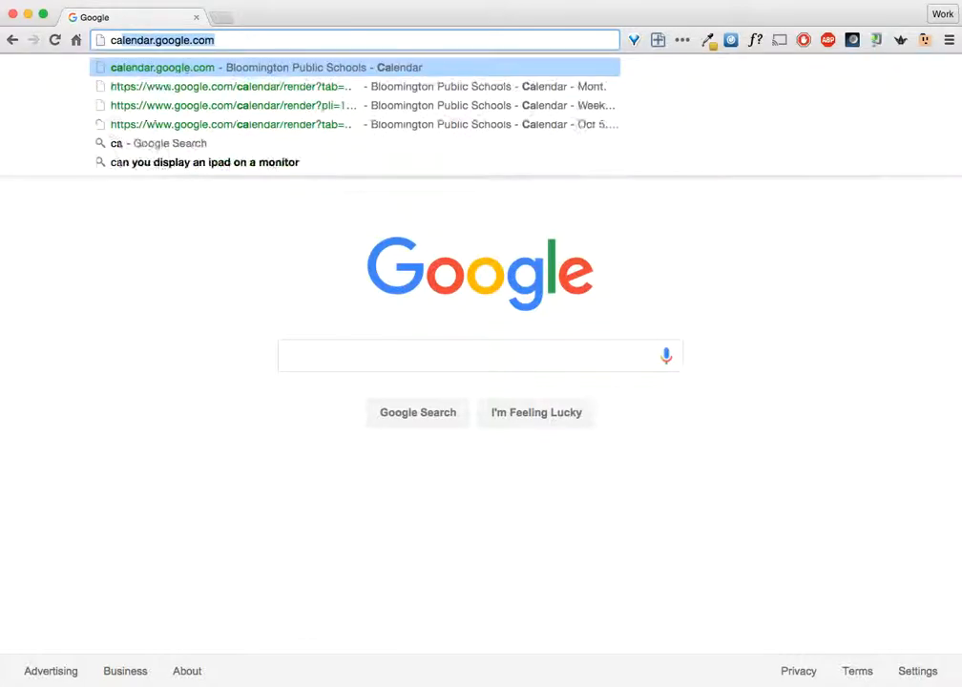
Load calendar.google.com in Chrome to show the October 2015 month view
{"action": "key", "text": "Right"}
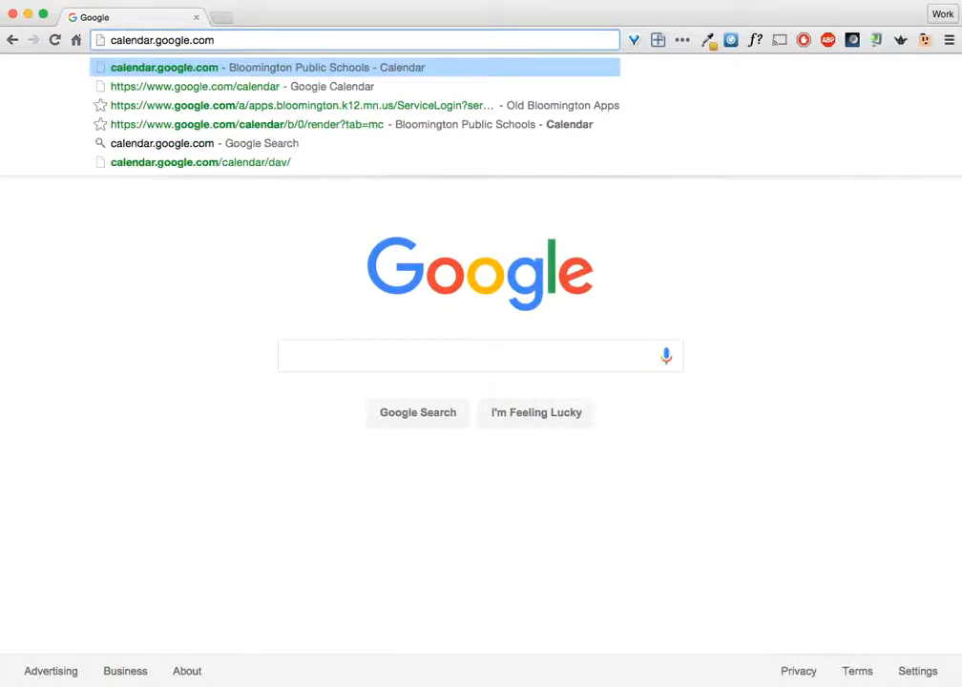
{"action": "key", "text": "Return"}
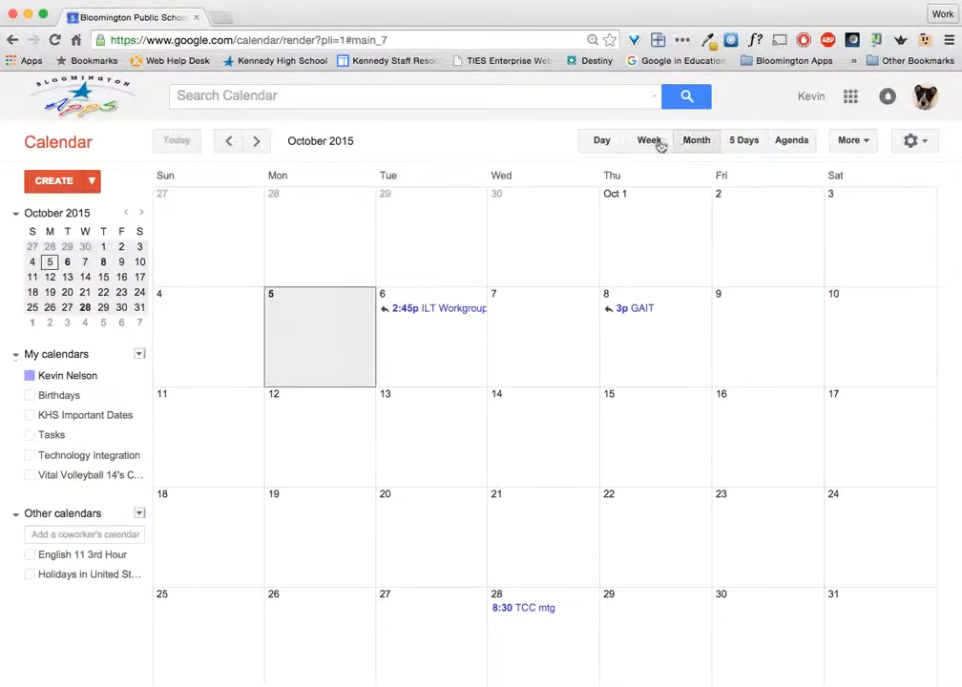
Switch the calendar to the hourly week view of Oct 4–10, 2015
{"action": "left_click", "coordinate": [604, 143]}
{"action": "left_click", "coordinate": [656, 144]}
{"action": "left_click", "coordinate": [743, 141]}
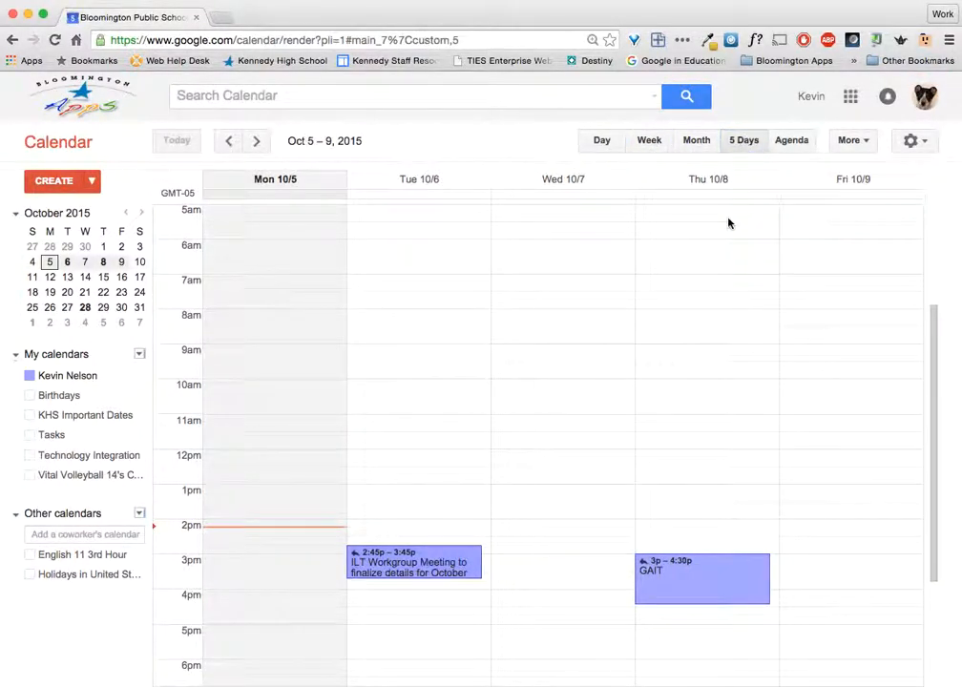
{"action": "left_click", "coordinate": [649, 145]}
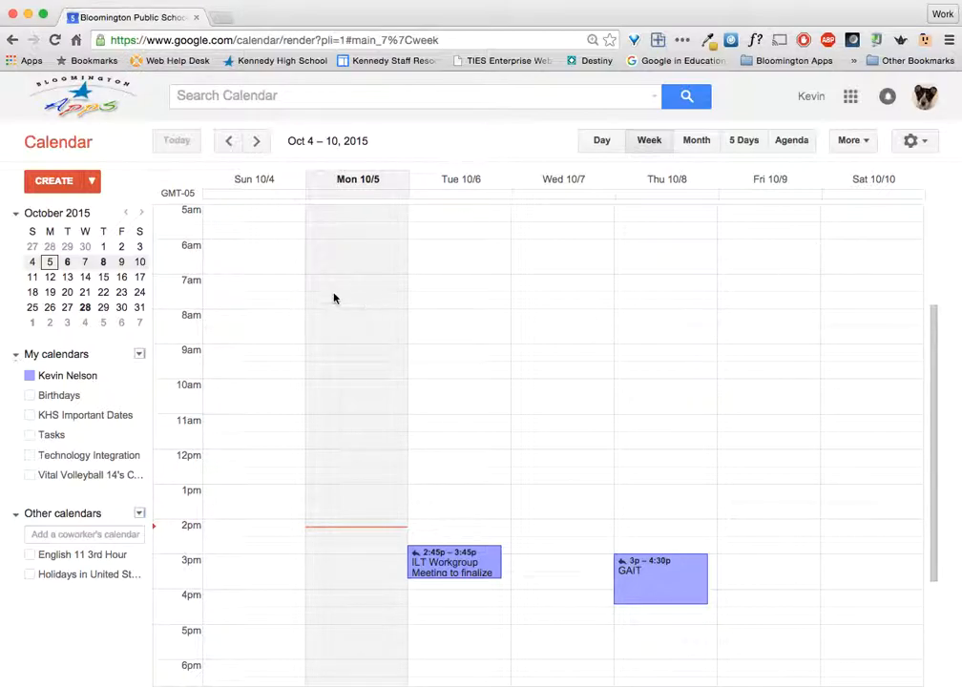
Draft a Friday Oct 9, 6:30–7:30am appointment-slot block and open its full details
{"action": "left_click", "coordinate": [788, 281]}
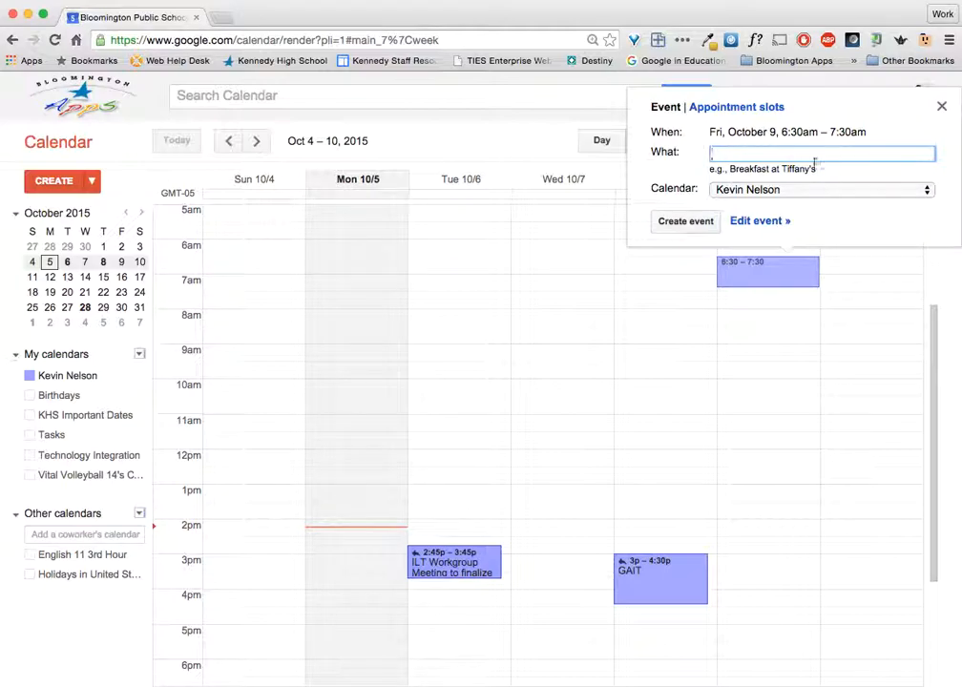
{"action": "left_click", "coordinate": [736, 107]}
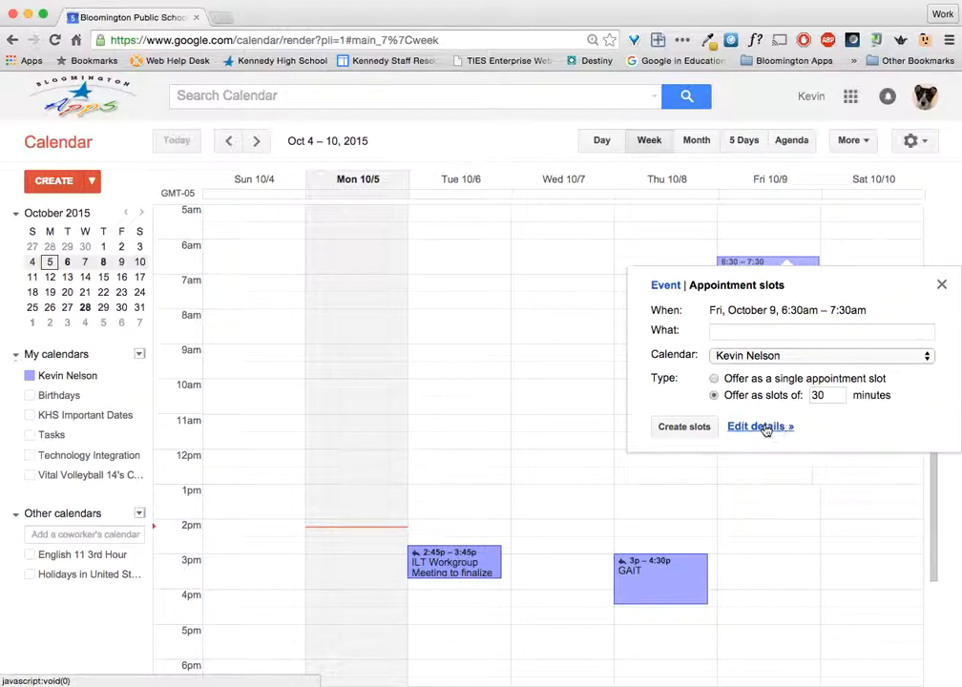
{"action": "left_click", "coordinate": [764, 428]}
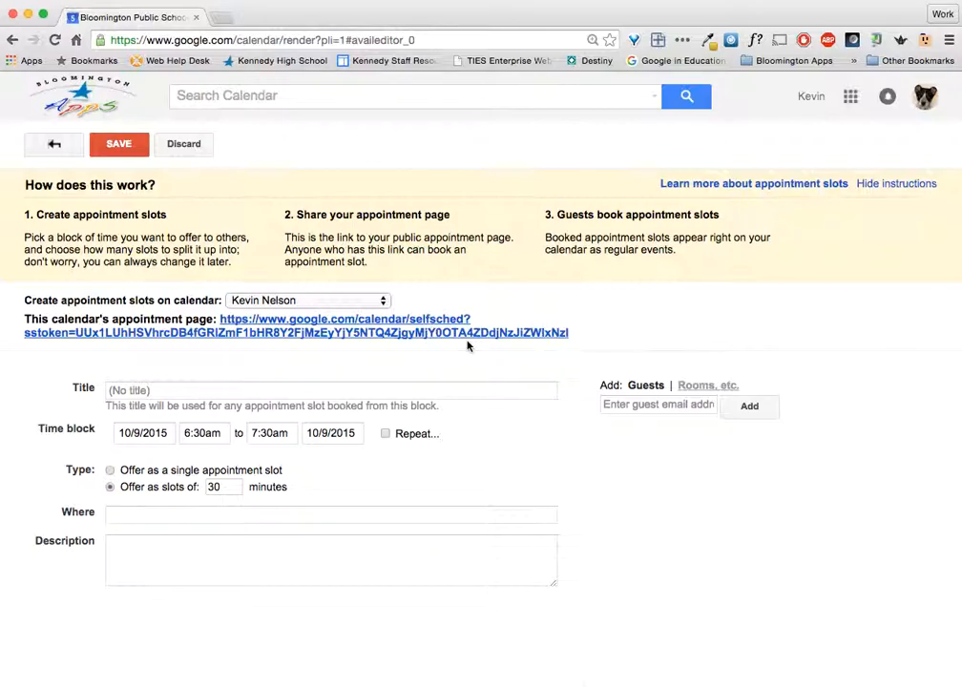
Title the block 'Tutoring Time Slot', offer it as one single slot, located at Media Center
{"action": "left_click", "coordinate": [336, 391]}
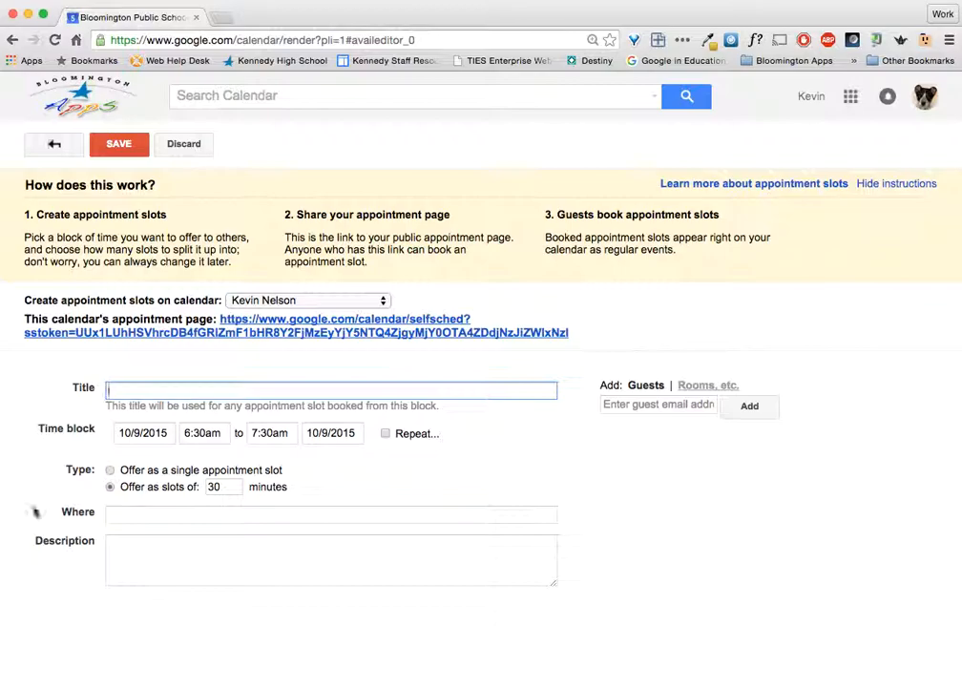
{"action": "type", "text": "Tutoring Time Slot"}
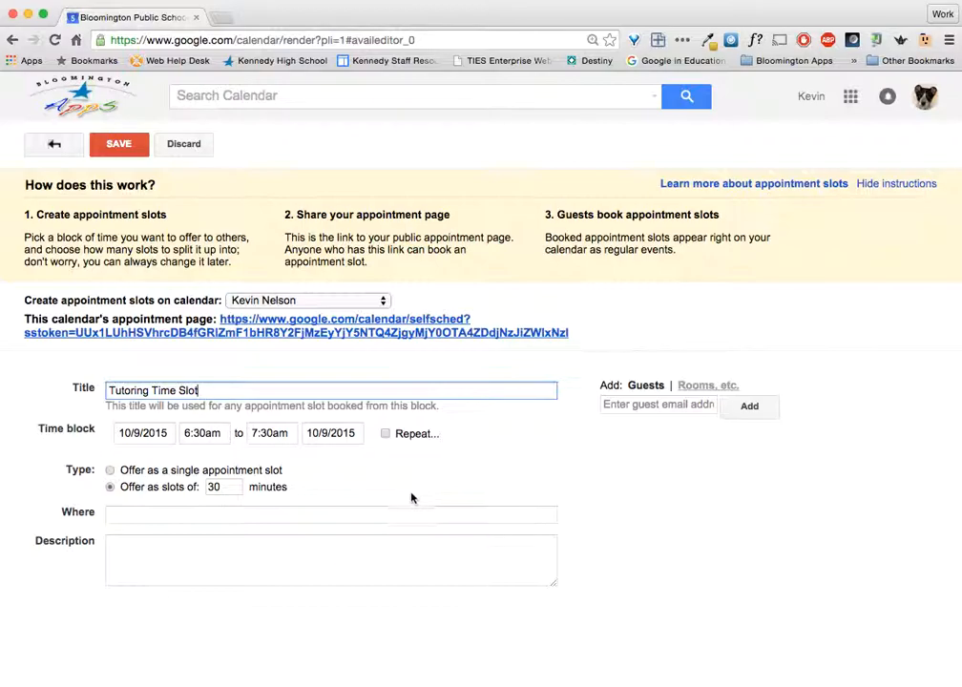
{"action": "left_click", "coordinate": [109, 470]}
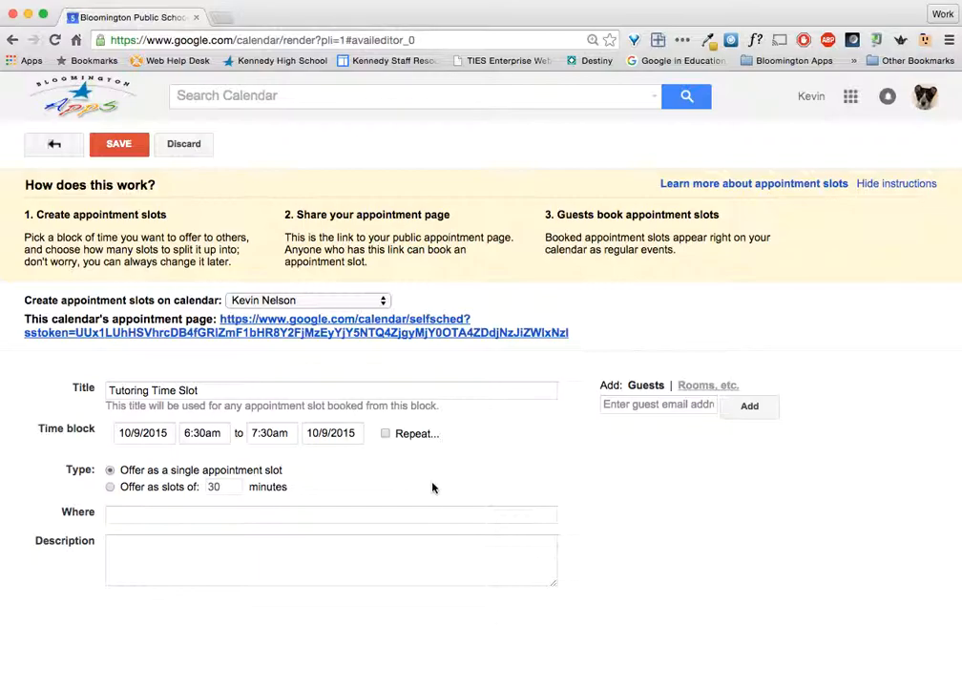
{"action": "left_click", "coordinate": [346, 517]}
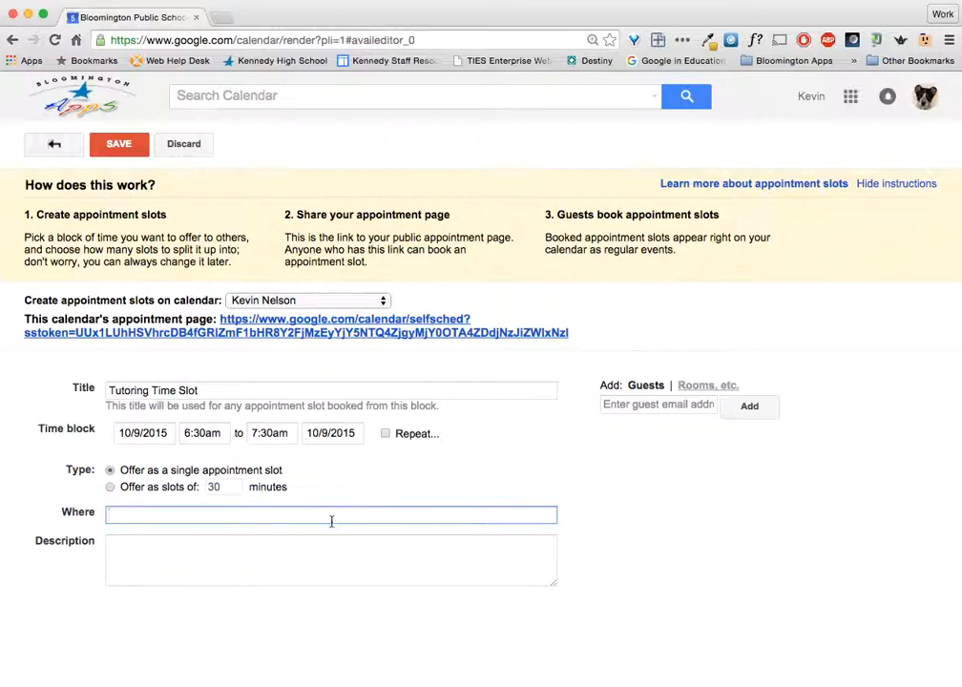
{"action": "type", "text": "Media Center"}
Write the description 'Please enter the topic of study or type of tutoring help you need in thes box'
{"action": "left_click", "coordinate": [350, 574]}
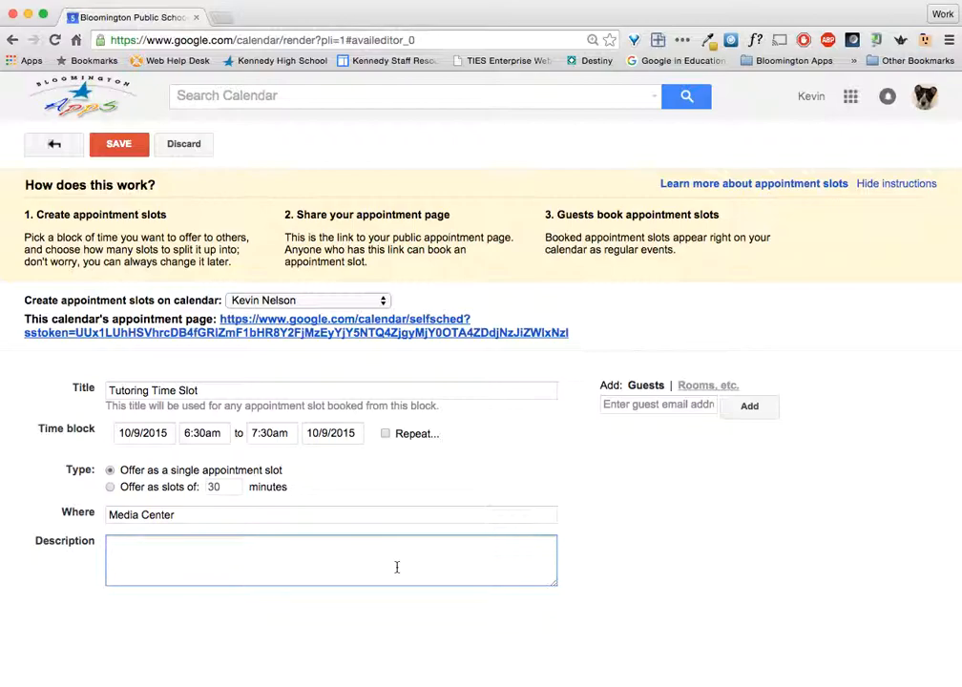
{"action": "type", "text": "Please enter the topic of "}
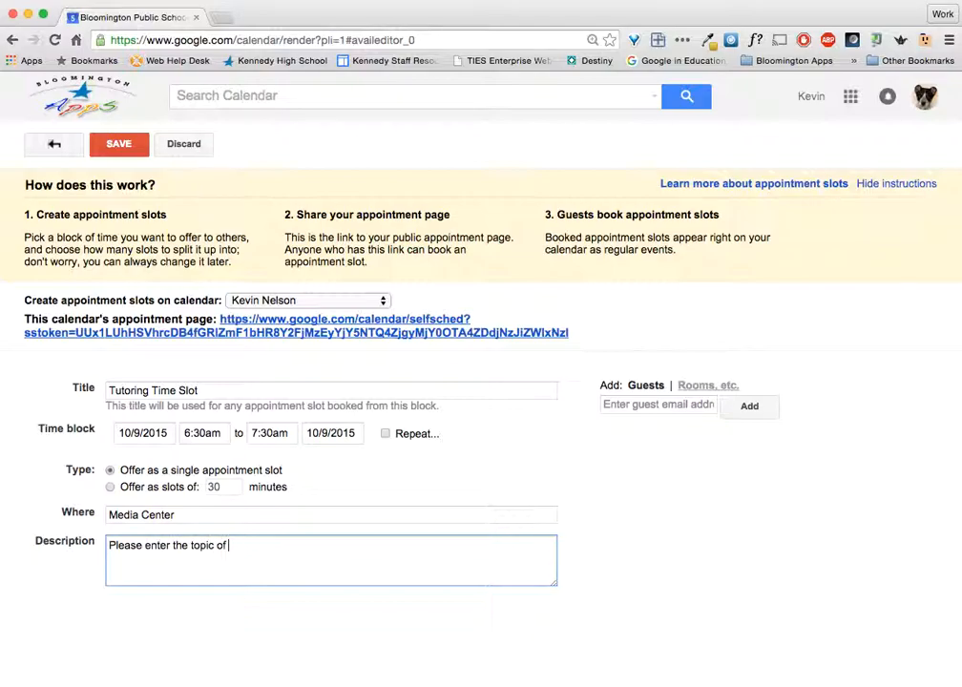
{"action": "type", "text": "study or type of tutoring help "}
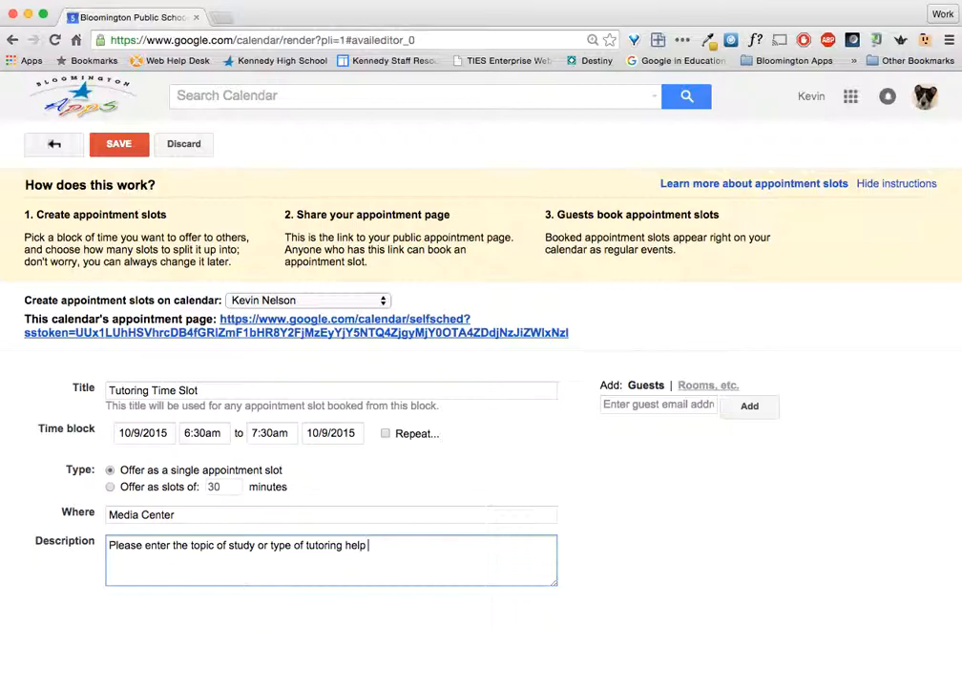
{"action": "type", "text": "you need in the"}
{"action": "type", "text": "s box:"}
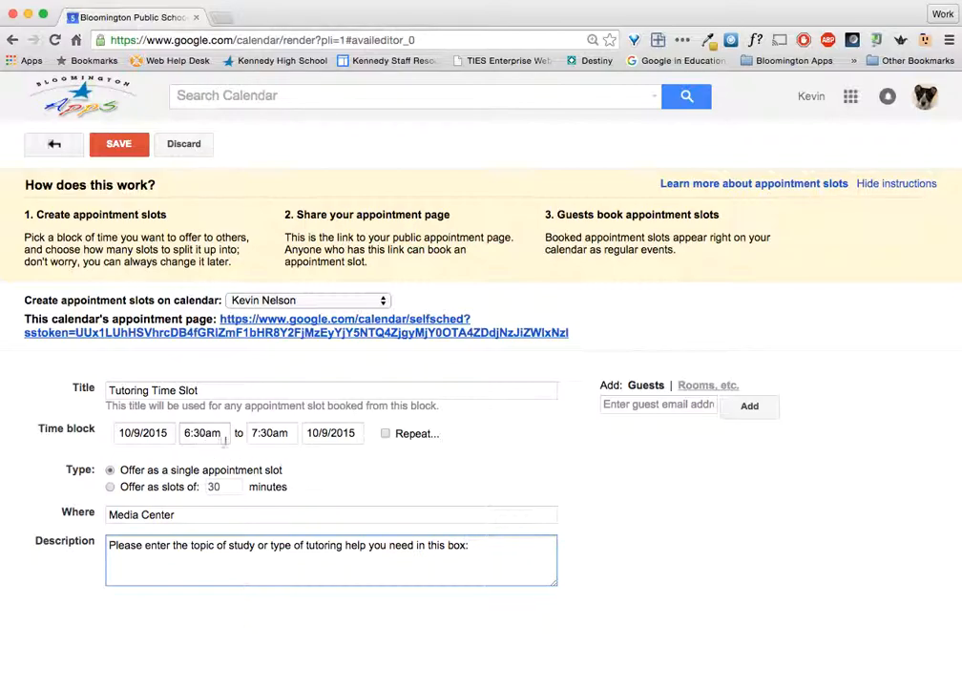
Set the block to repeat weekly on Friday, ending on December 18, 2015
{"action": "left_click", "coordinate": [385, 435]}
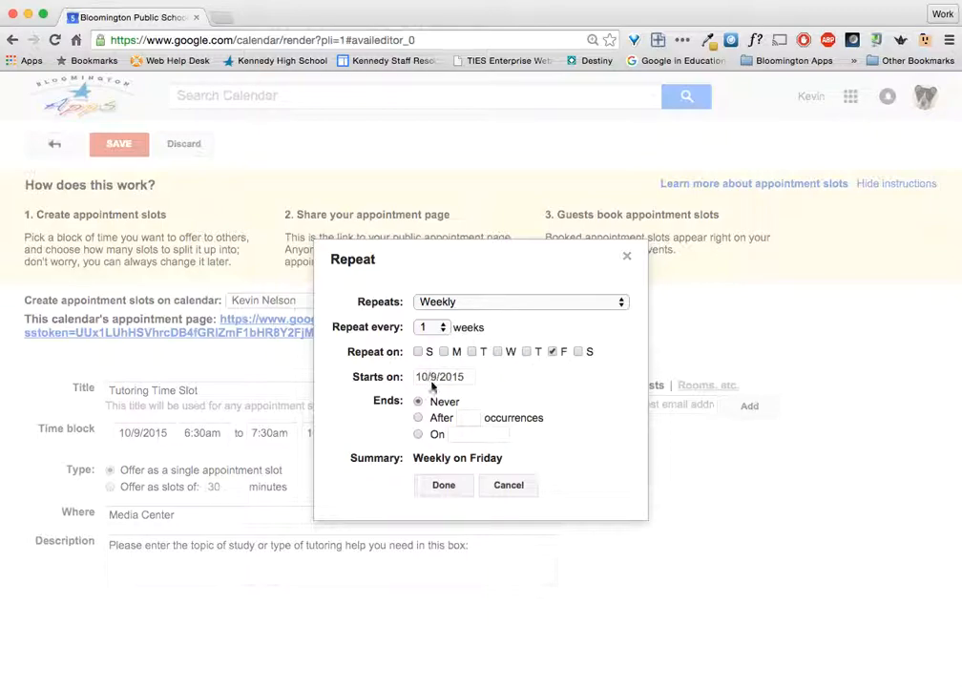
{"action": "left_click", "coordinate": [419, 435]}
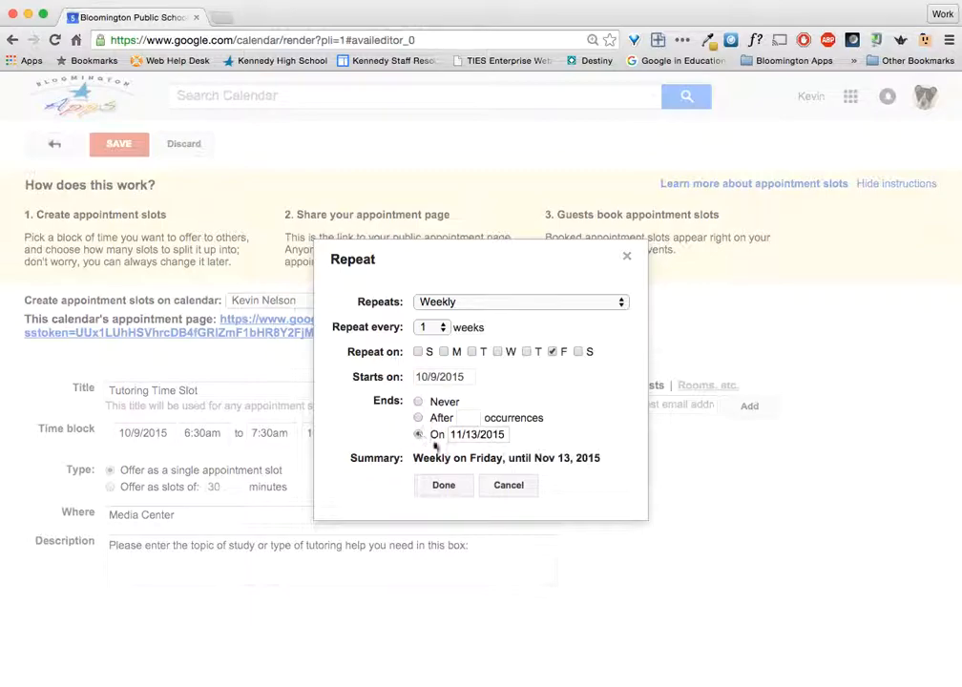
{"action": "left_click", "coordinate": [493, 435]}
{"action": "left_click", "coordinate": [573, 452]}
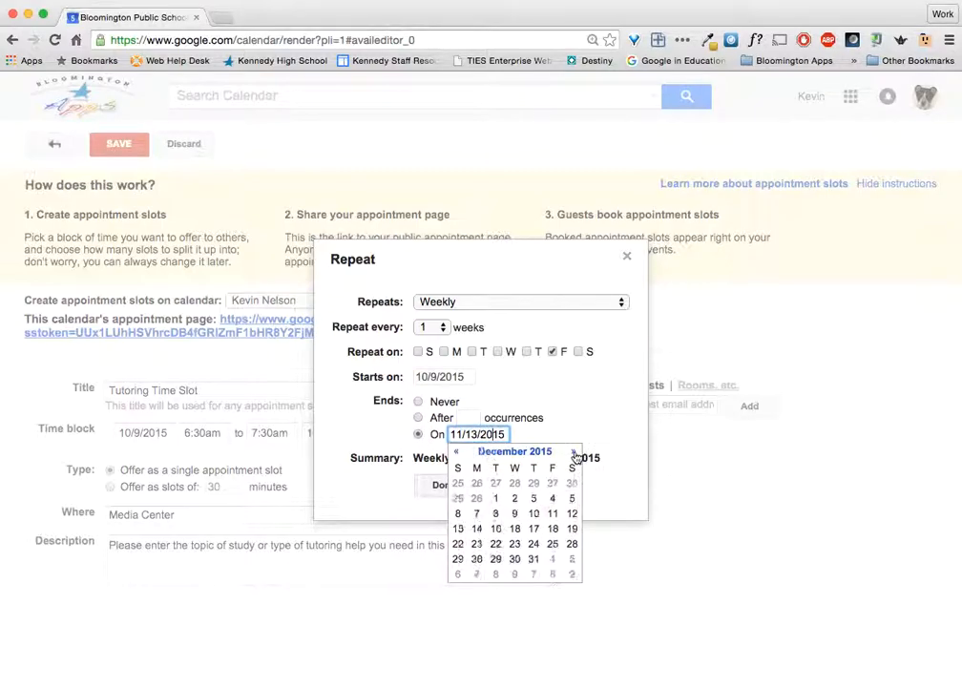
{"action": "left_click", "coordinate": [553, 528]}
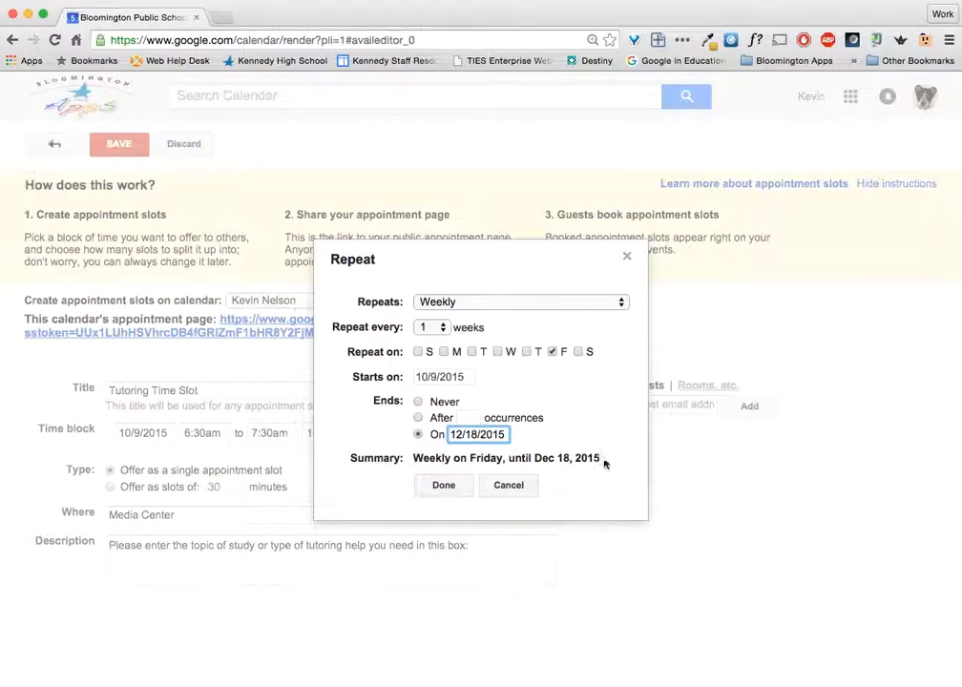
{"action": "left_click", "coordinate": [453, 490]}
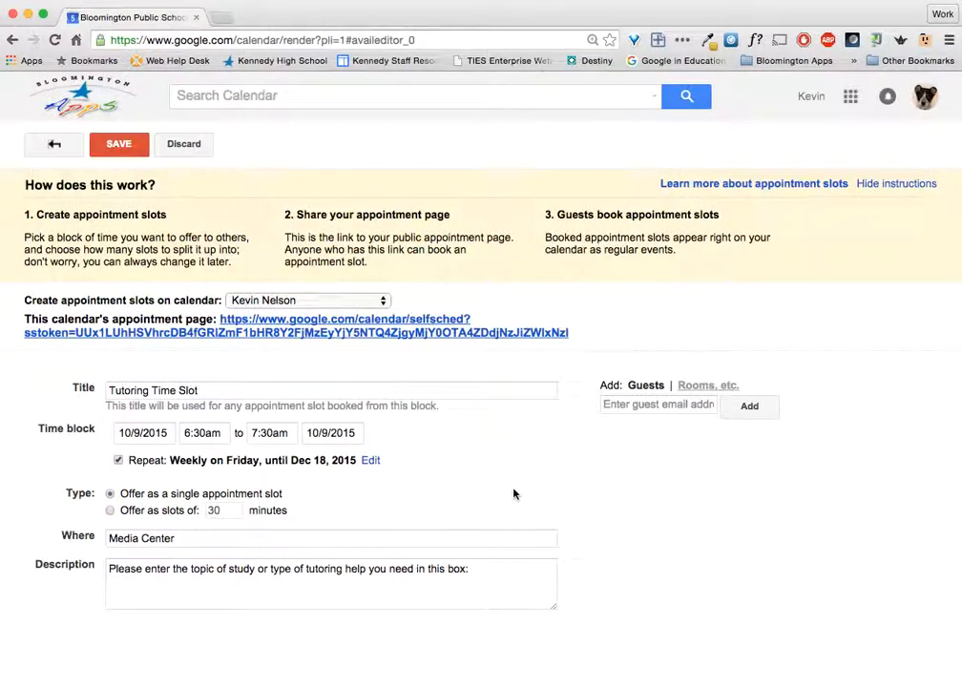
Save the block and check it recurs through the week of Oct 25–31
{"action": "left_click", "coordinate": [117, 144]}
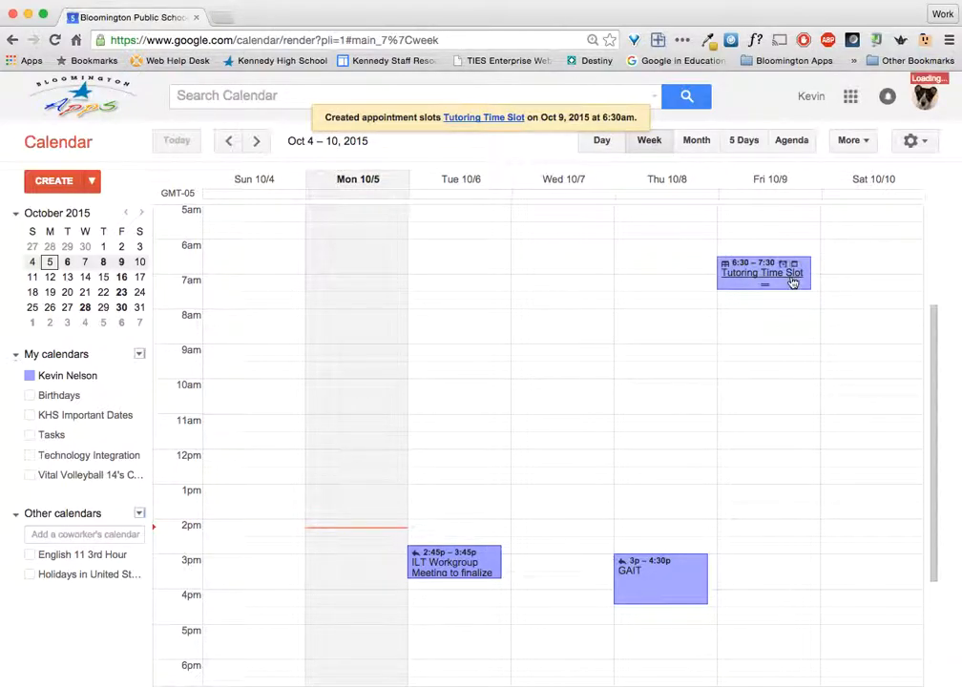
{"action": "left_click", "coordinate": [259, 143]}
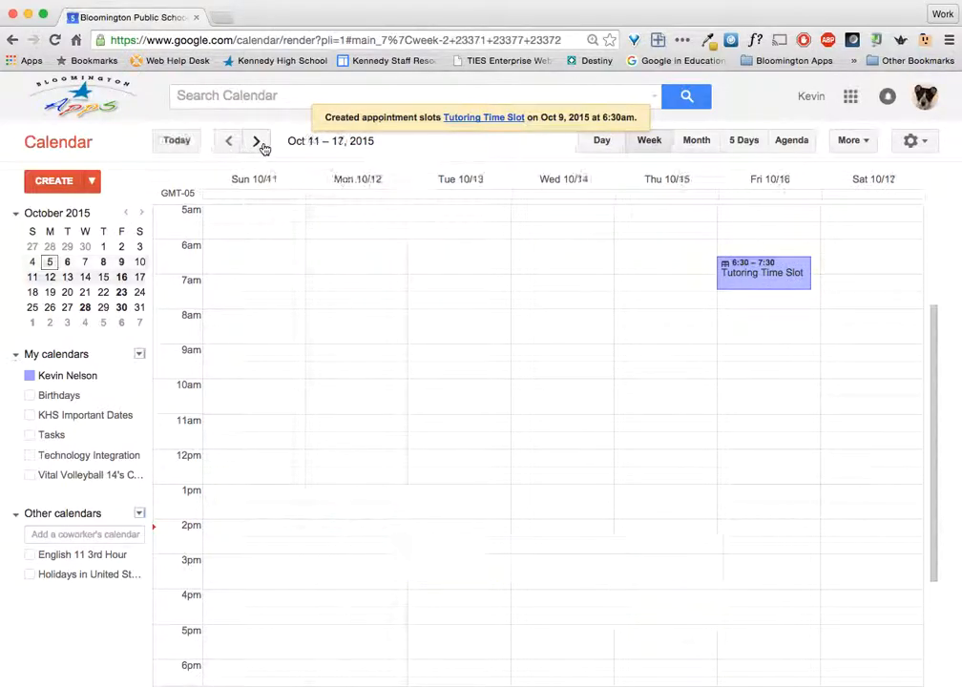
{"action": "left_click", "coordinate": [260, 143]}
{"action": "left_click", "coordinate": [260, 143]}
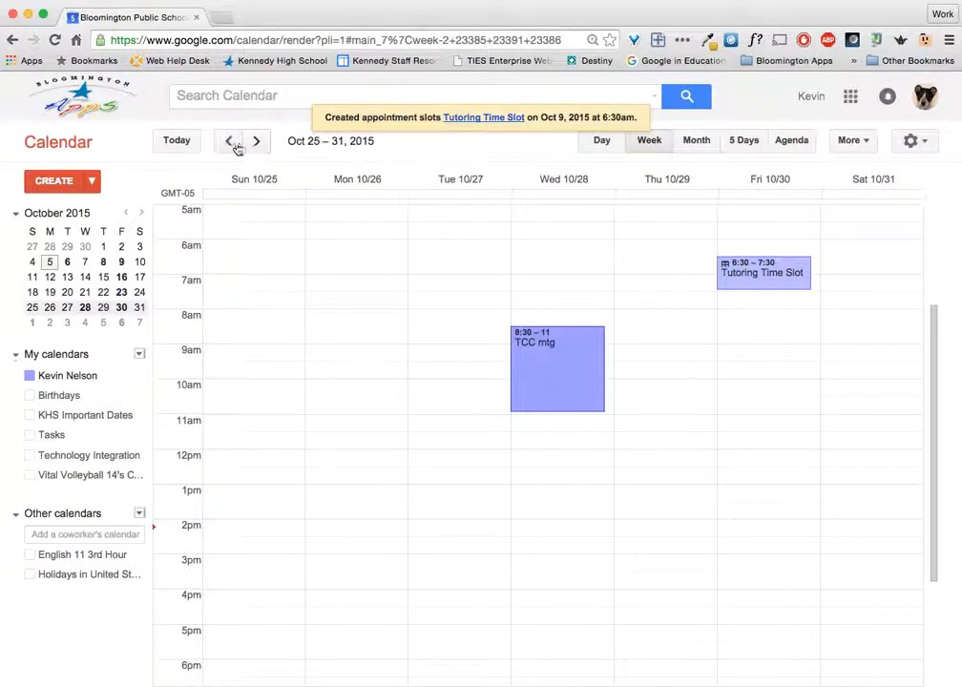
Return to the Oct 4–10 week and open the Tutoring Time Slot event's details
{"action": "left_click", "coordinate": [231, 144]}
{"action": "left_click", "coordinate": [231, 144]}
{"action": "left_click", "coordinate": [231, 144]}
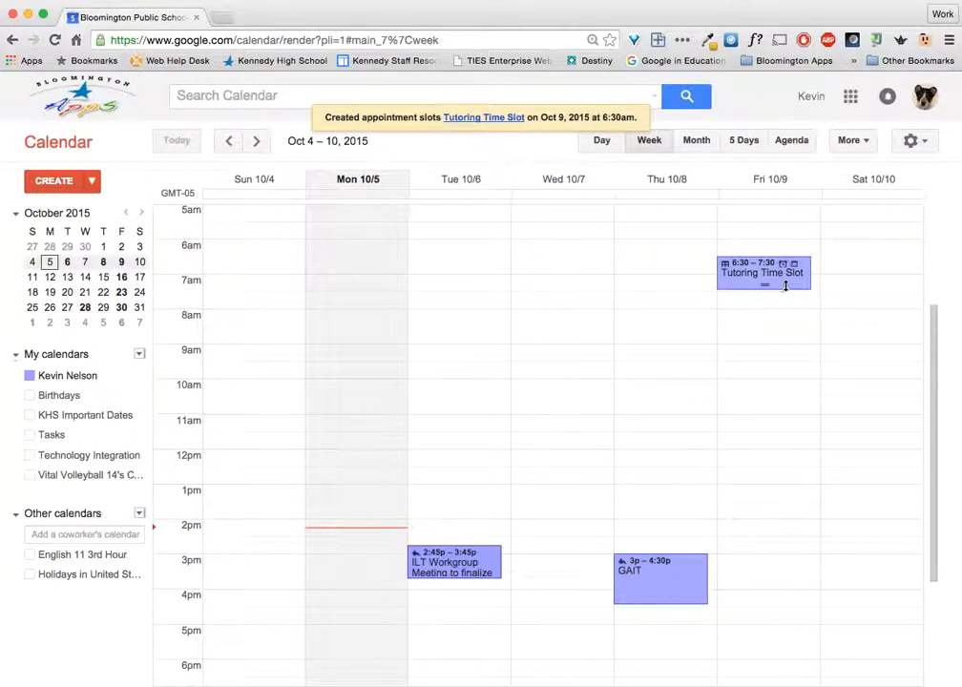
{"action": "left_click", "coordinate": [739, 280]}
Open the calendar's public appointment booking page in a new tab and select its URL
{"action": "left_click", "coordinate": [889, 258]}
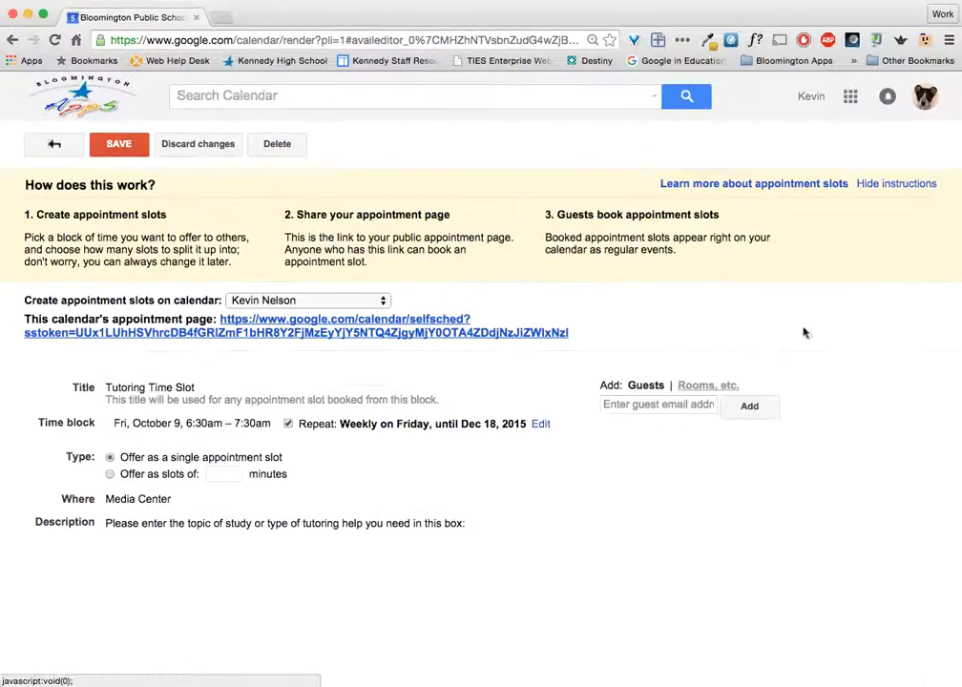
{"action": "left_click", "coordinate": [347, 333]}
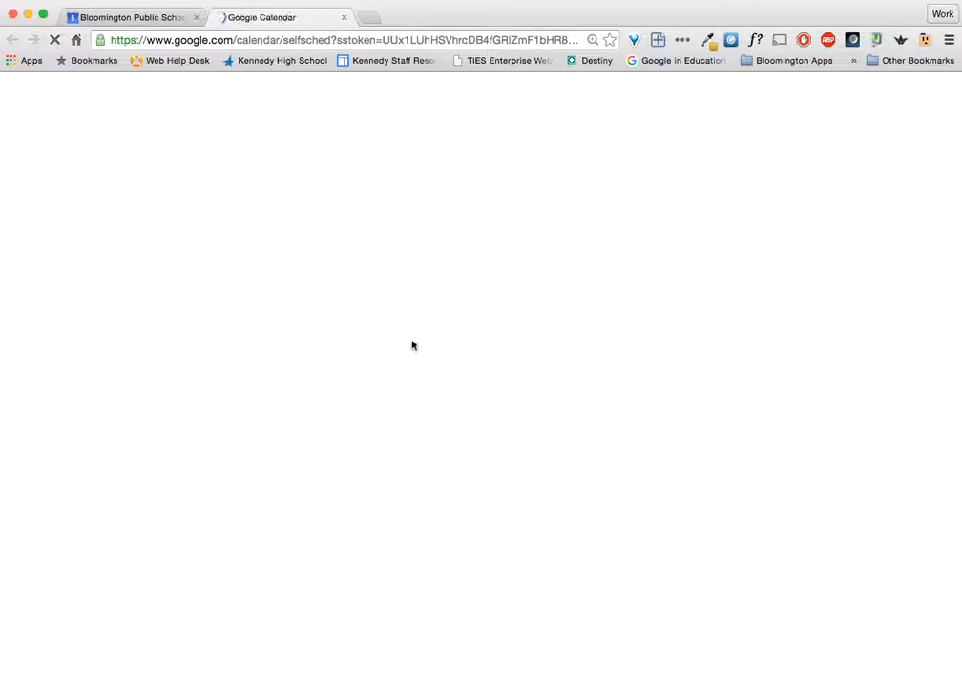
{"action": "left_click", "coordinate": [355, 40]}
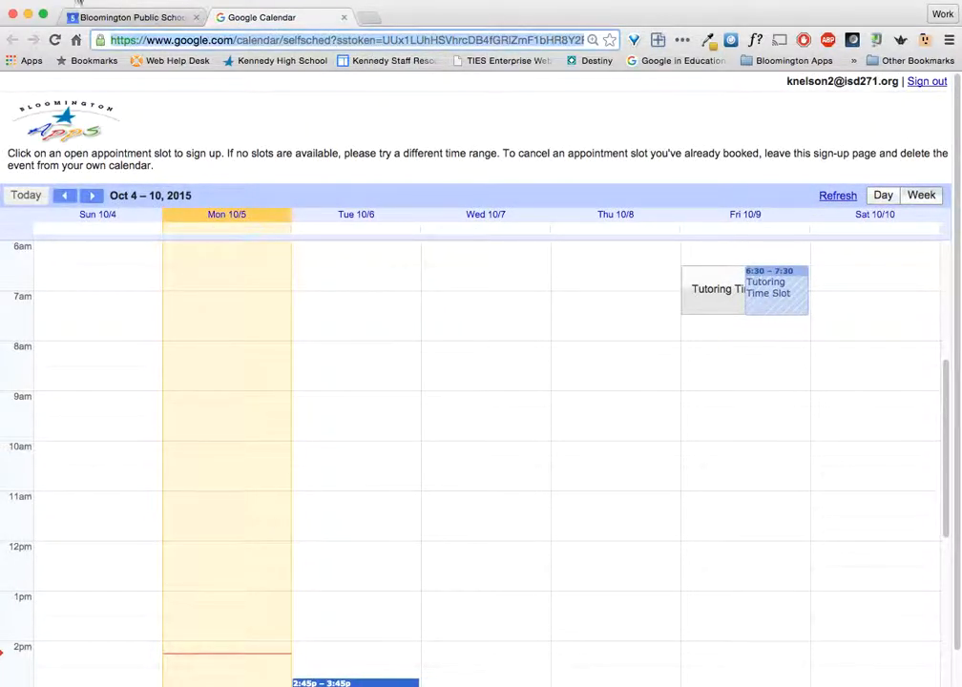
{"action": "left_click", "coordinate": [110, 1]}
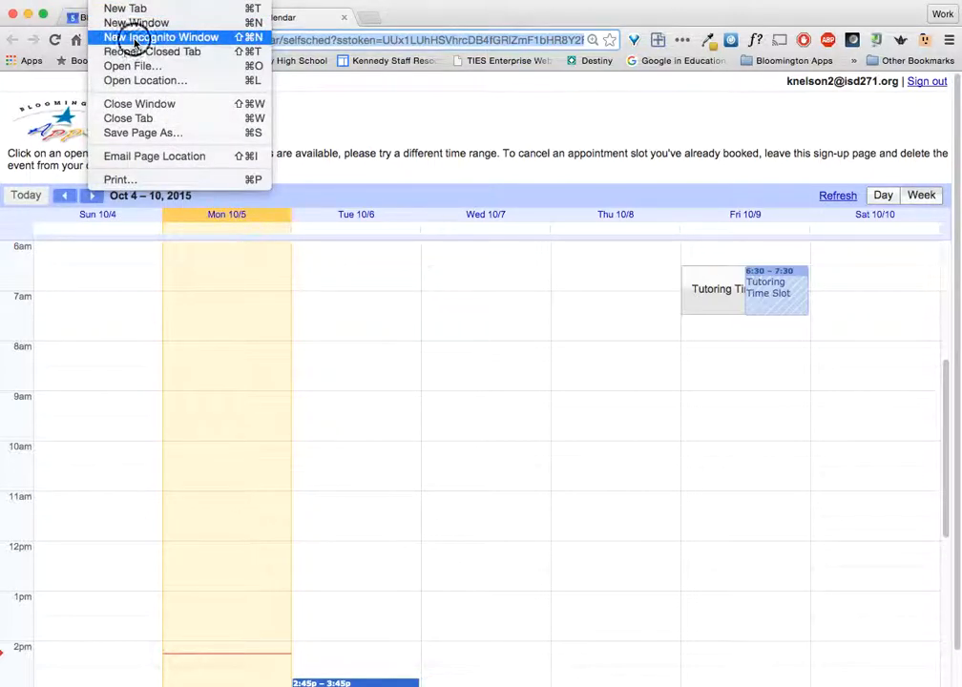
Load the appointment page URL in a new Chrome incognito window
{"action": "left_click", "coordinate": [134, 37]}
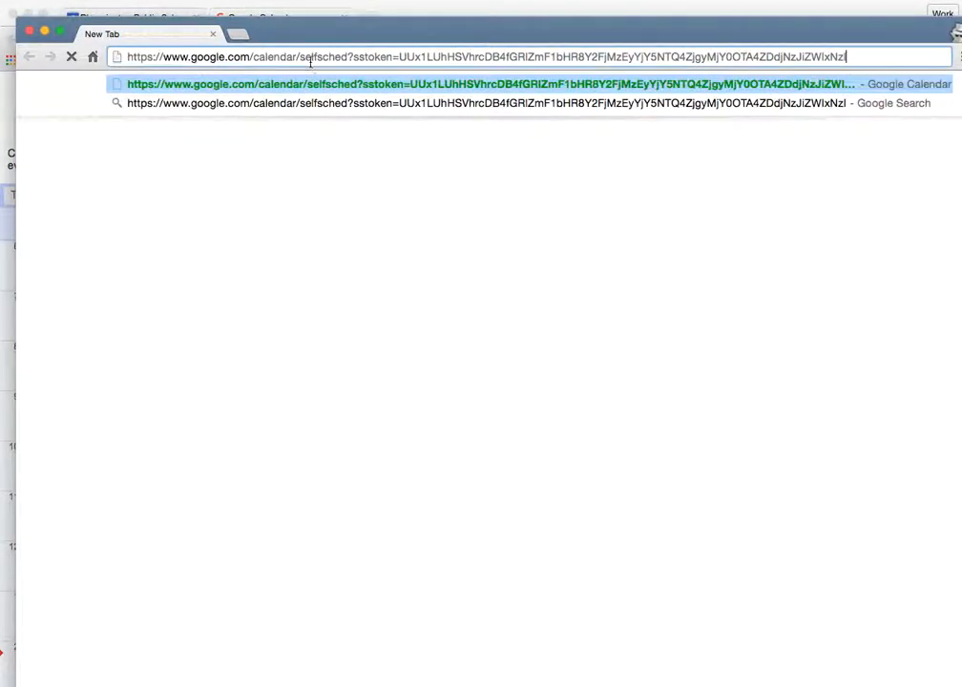
{"action": "key", "text": "Return"}
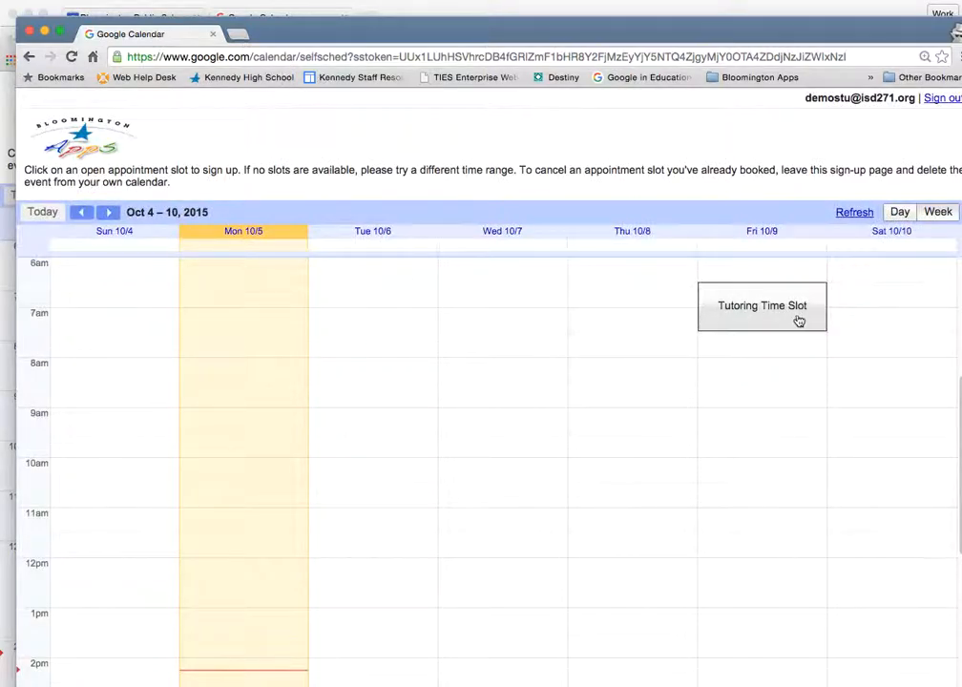
Start booking Friday's 6:30–7:30 Tutoring Time Slot, reviewing the title and location
{"action": "left_click", "coordinate": [736, 321]}
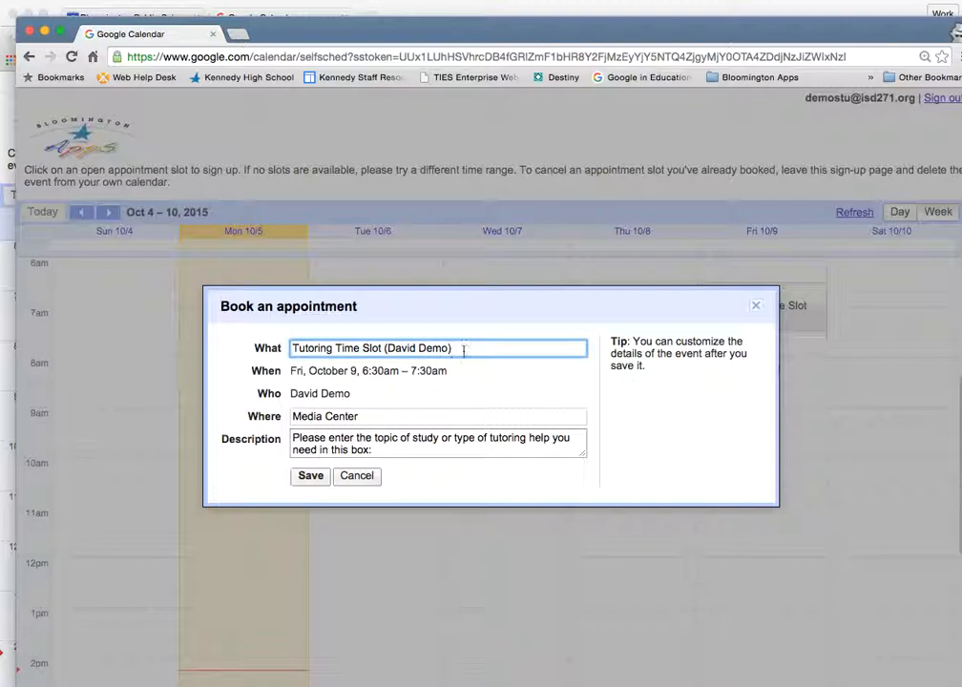
{"action": "left_click_drag", "start_coordinate": [388, 348], "coordinate": [464, 347]}
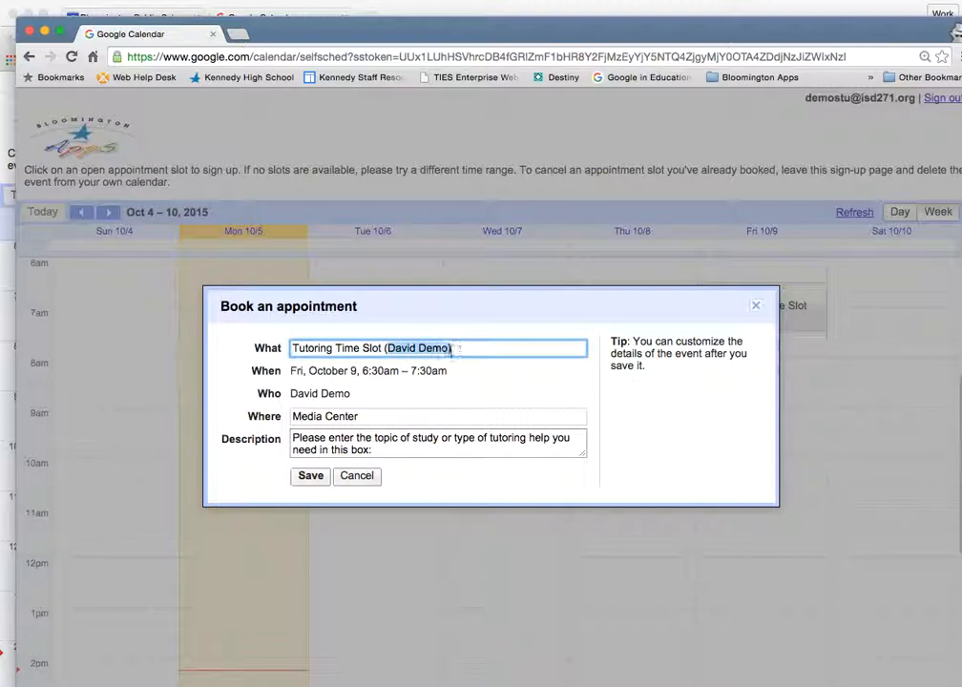
{"action": "left_click", "coordinate": [493, 349]}
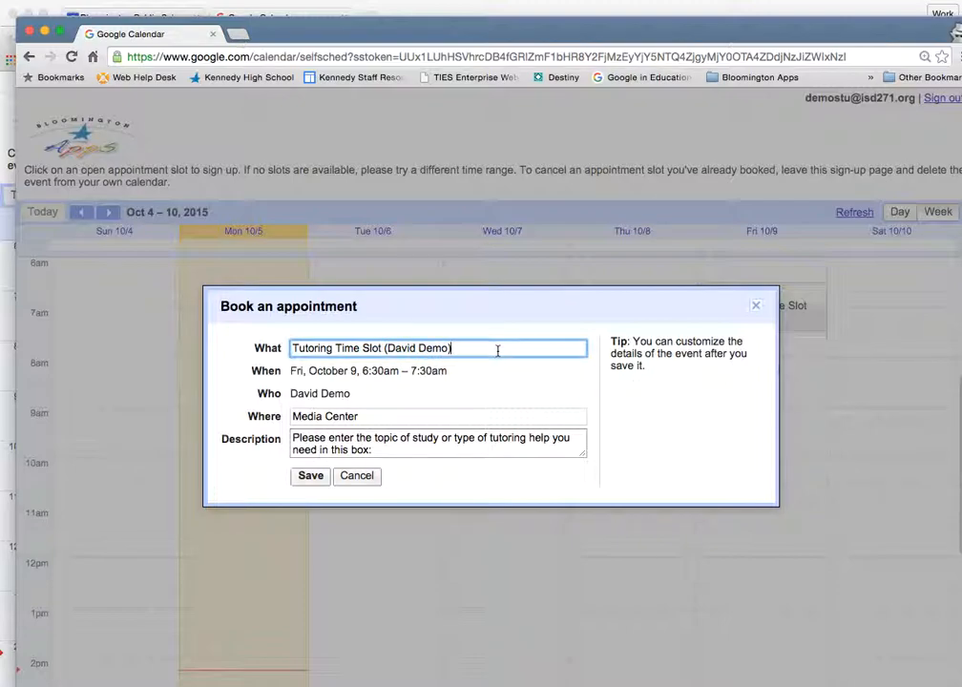
{"action": "left_click", "coordinate": [284, 421]}
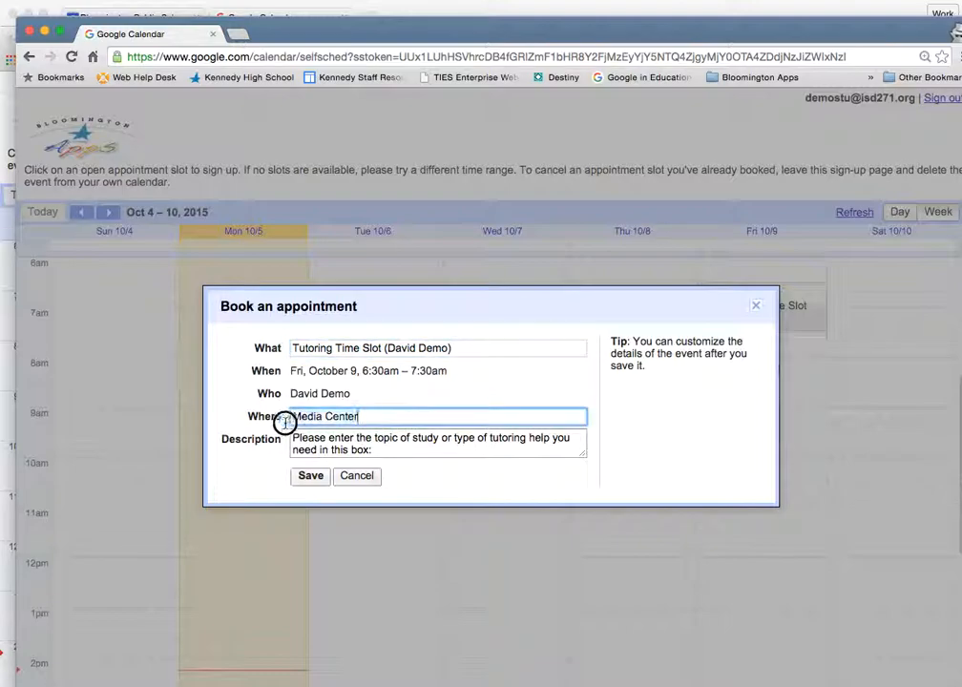
Add 'I need help with Chemistry' to the description and save the booking
{"action": "left_click", "coordinate": [453, 451]}
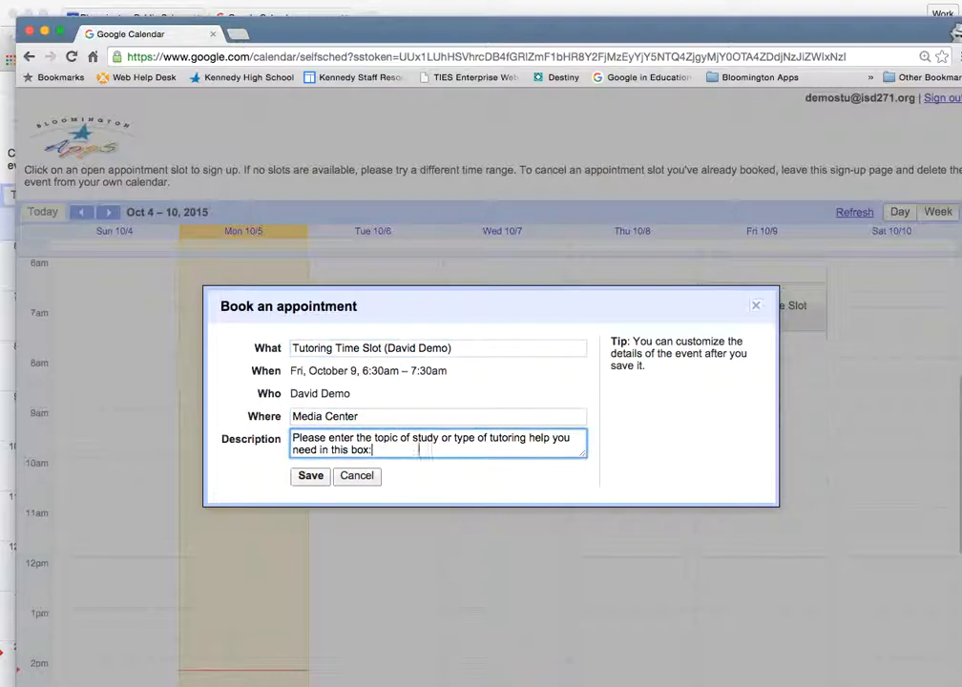
{"action": "type", "text": "I ne"}
{"action": "type", "text": "help with Chemistry"}
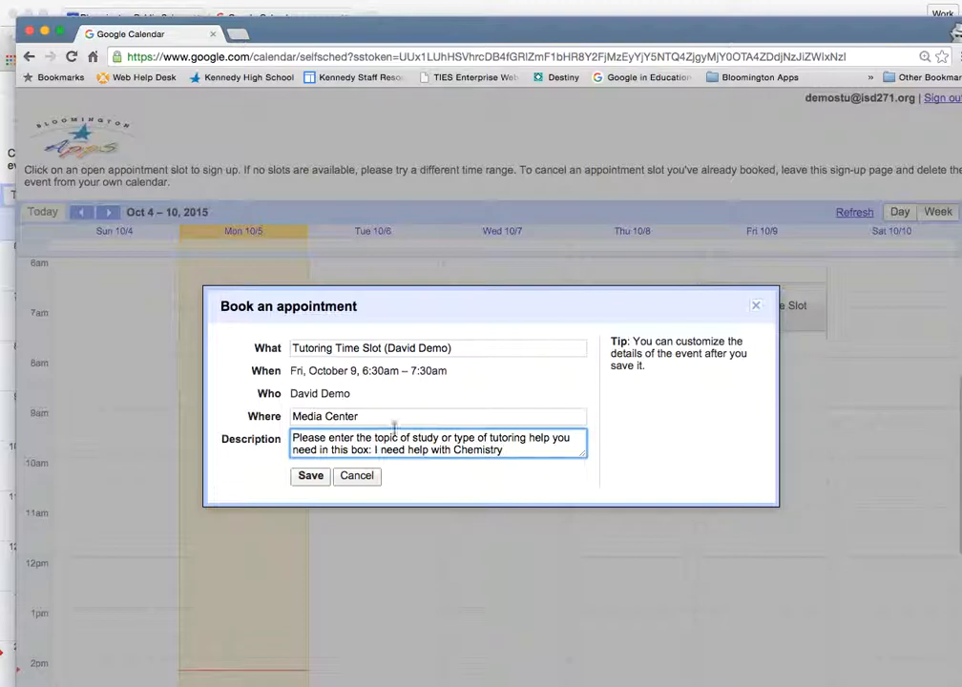
{"action": "left_click", "coordinate": [309, 476]}
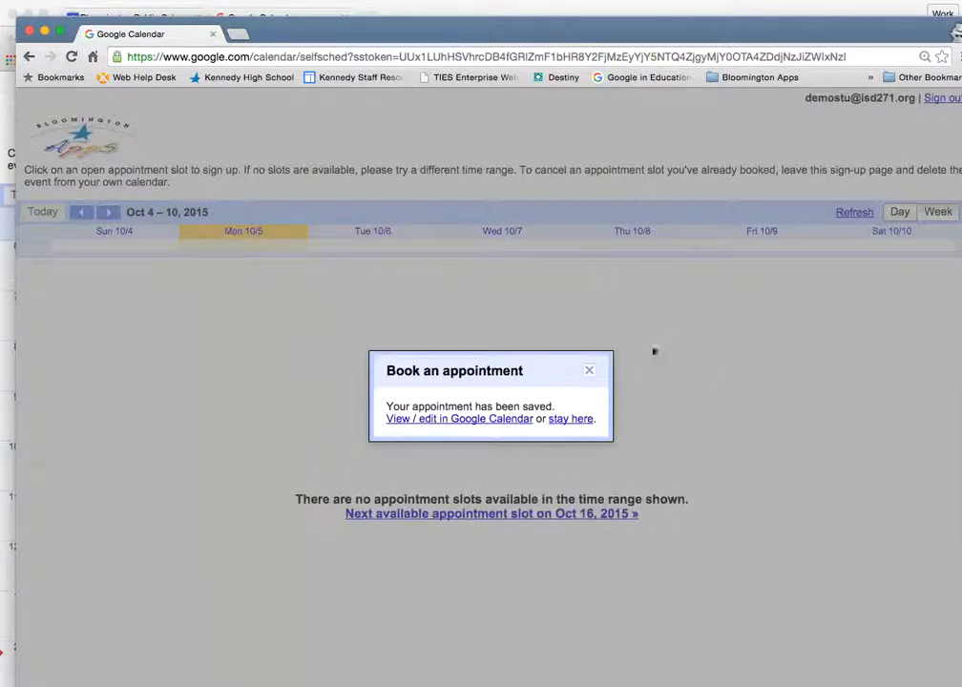
{"action": "left_click", "coordinate": [589, 370]}
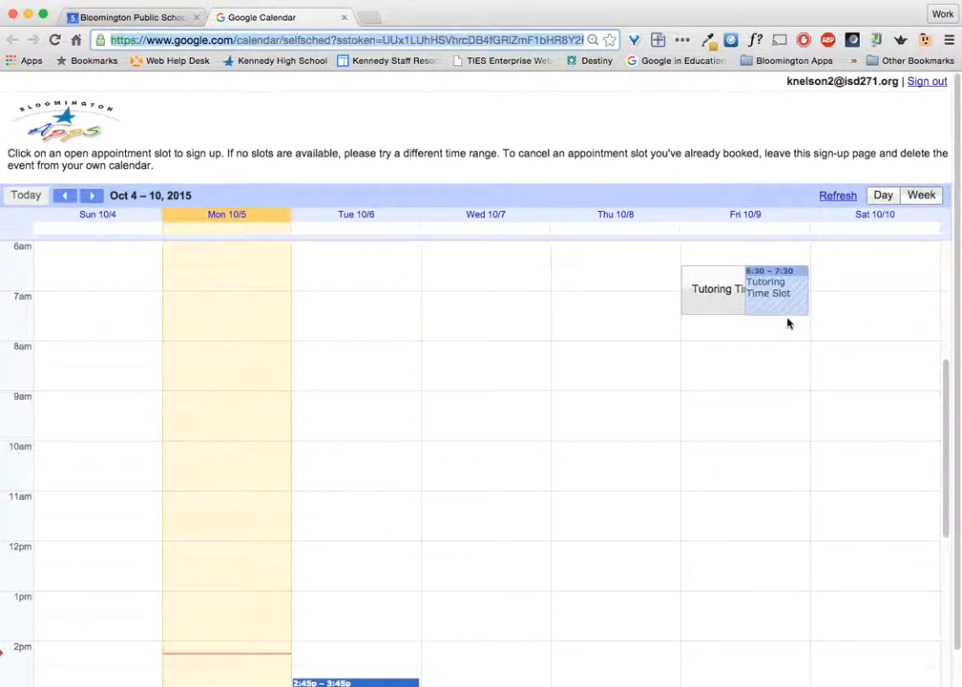
Close the student's booking page, save the tutoring slot, and view the Friday 6:30 booking
{"action": "left_click", "coordinate": [344, 17]}
{"action": "left_click", "coordinate": [118, 143]}
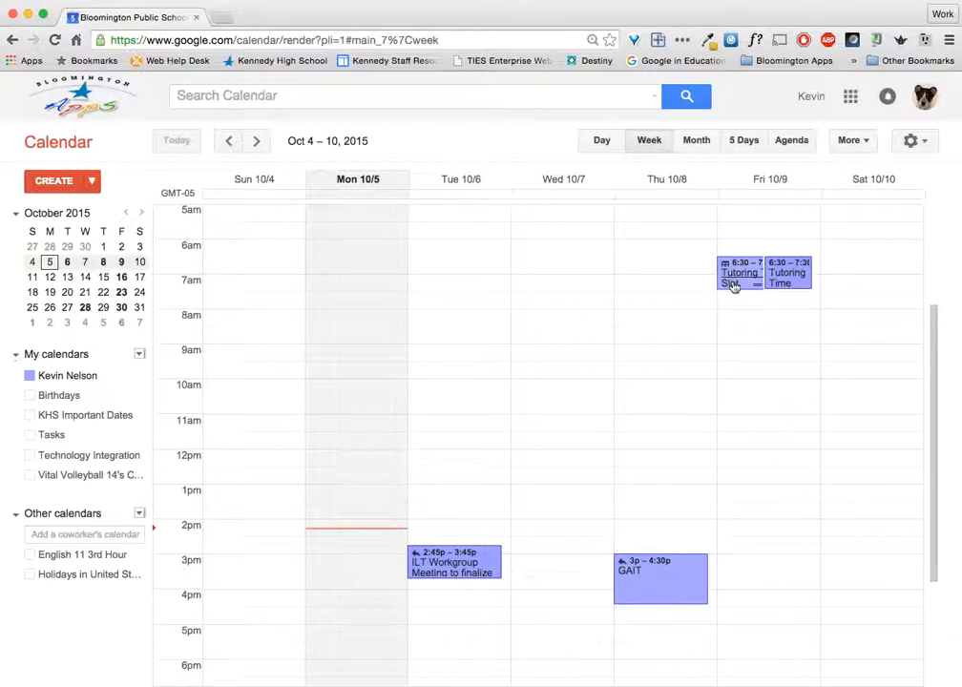
{"action": "left_click", "coordinate": [807, 285]}
{"action": "left_click", "coordinate": [800, 285]}
{"action": "left_click", "coordinate": [796, 278]}
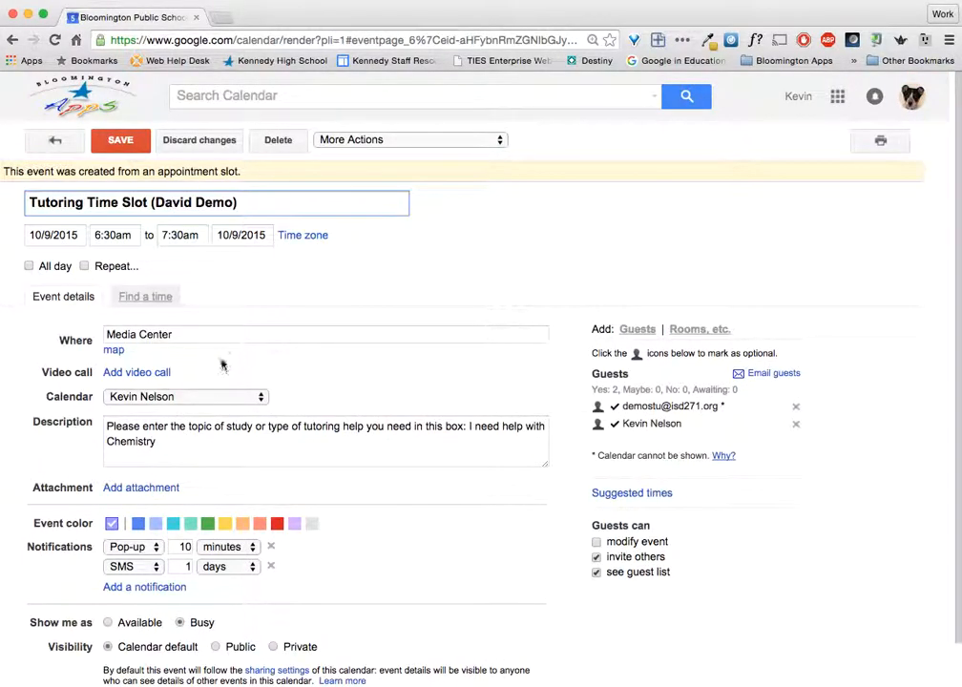
{"action": "left_click_drag", "start_coordinate": [238, 203], "coordinate": [154, 205]}
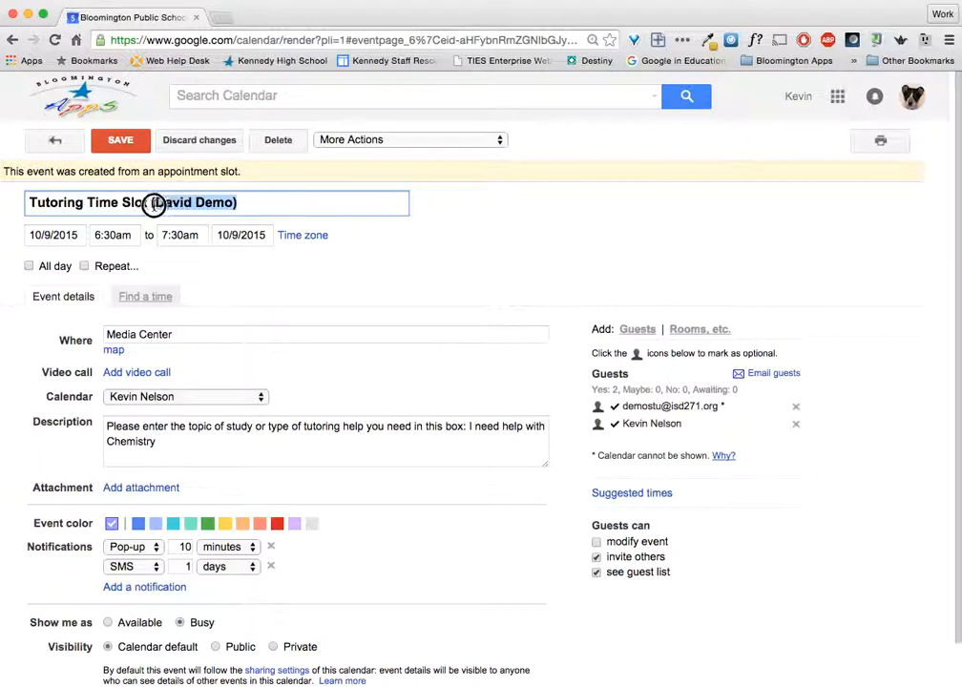
{"action": "left_click", "coordinate": [336, 438]}
{"action": "scroll", "coordinate": [315, 422], "scroll_direction": "down", "scroll_amount": 1}
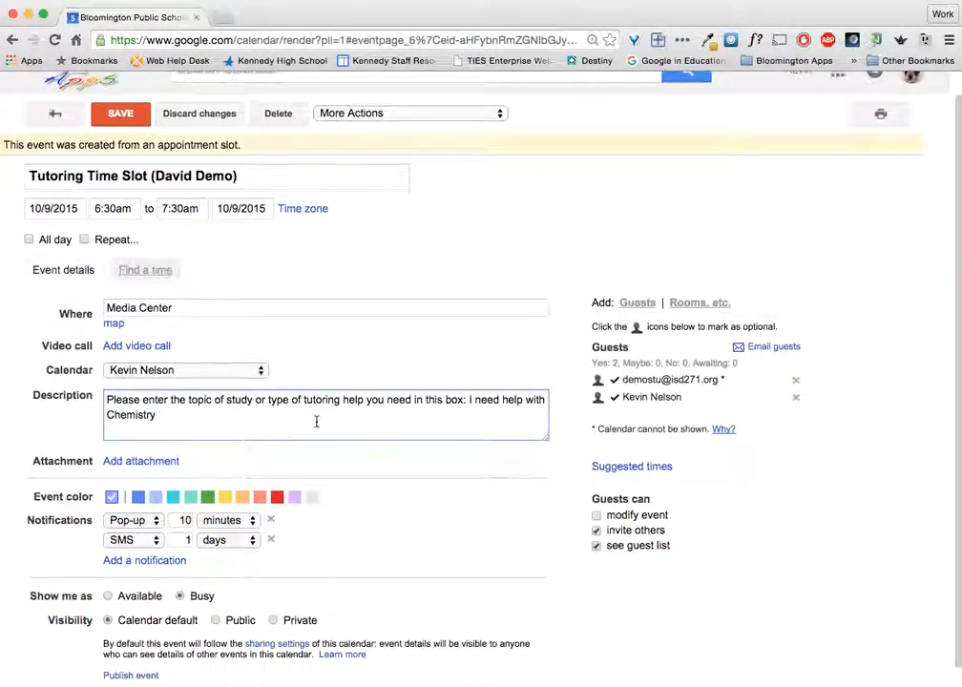
{"action": "left_click_drag", "start_coordinate": [464, 398], "coordinate": [484, 440]}
{"action": "left_click", "coordinate": [481, 436]}
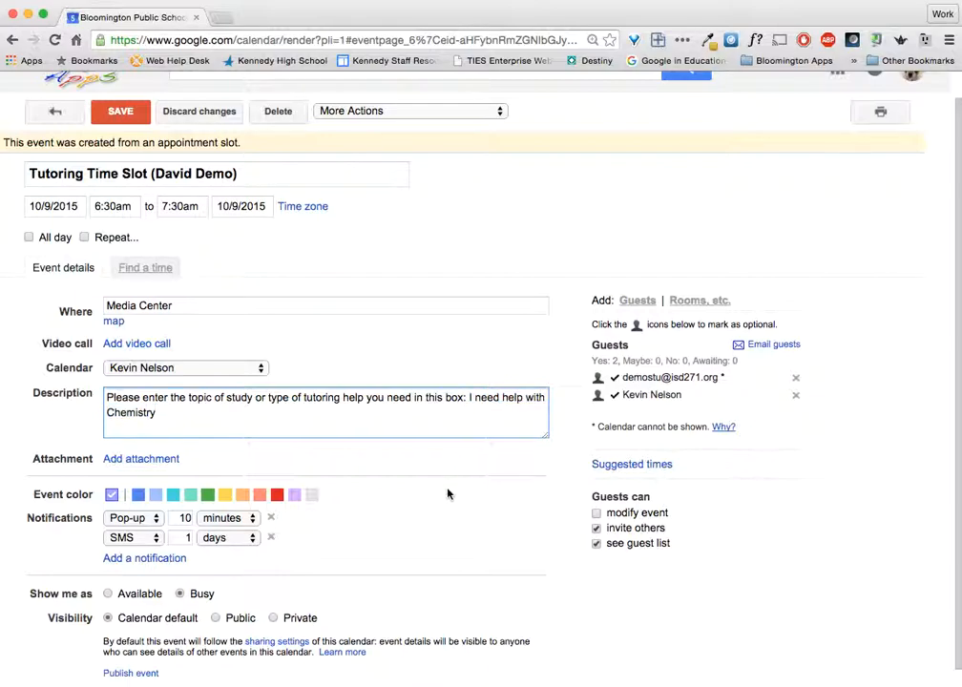
{"action": "left_click", "coordinate": [79, 119]}
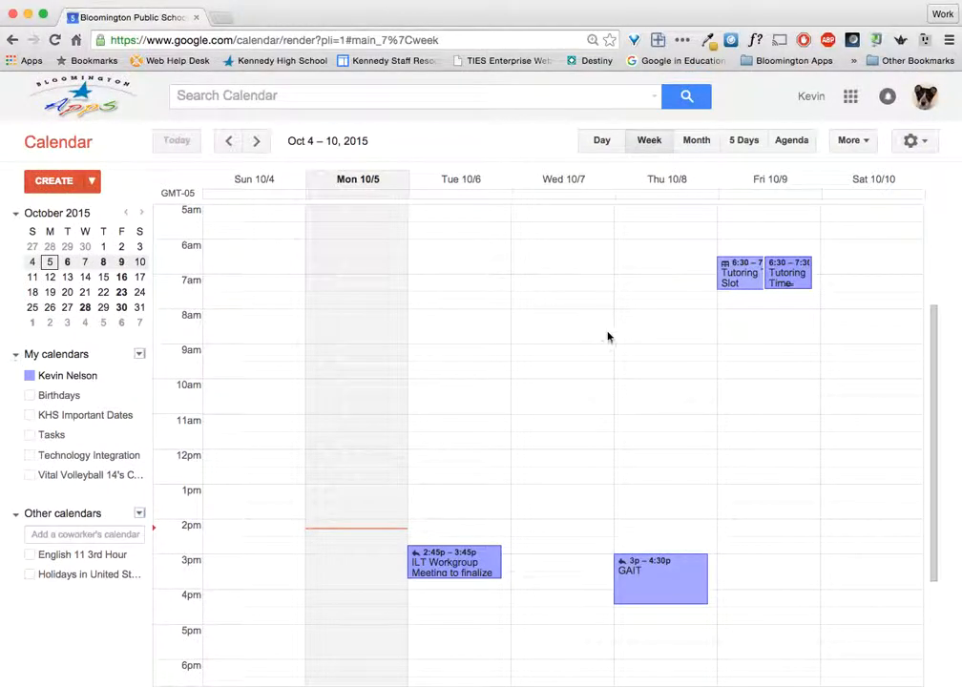
Choose Edit notifications from the owner's calendar options under My calendars
{"action": "mouse_move", "coordinate": [90, 376]}
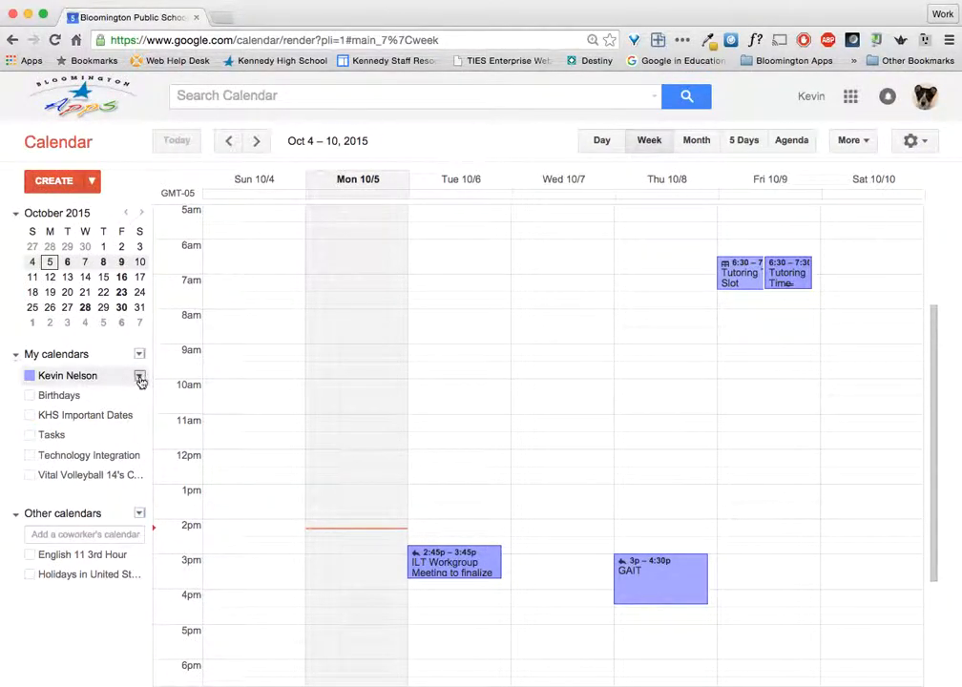
{"action": "left_click", "coordinate": [140, 377]}
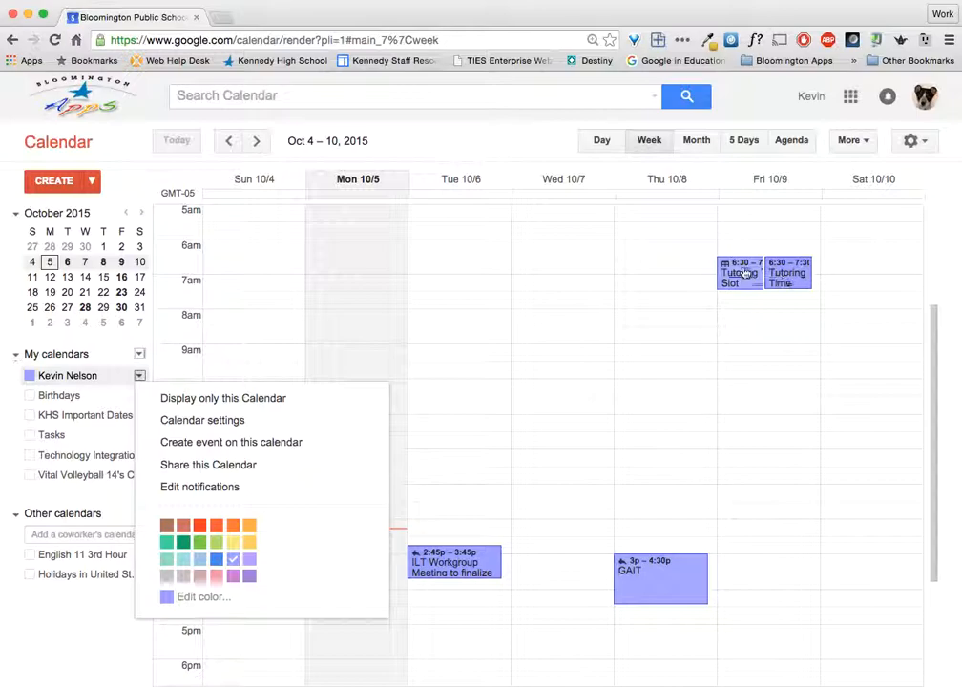
{"action": "left_click", "coordinate": [234, 490]}
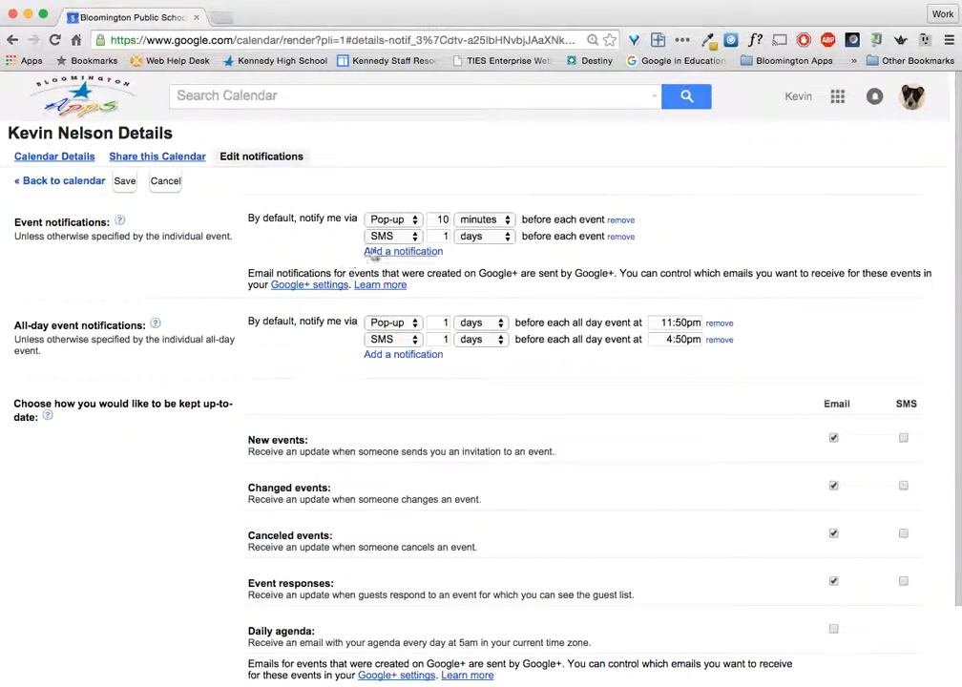
Set the default 10-minute event notification to Email, then view the Friday tutoring event's summary
{"action": "left_click", "coordinate": [413, 222]}
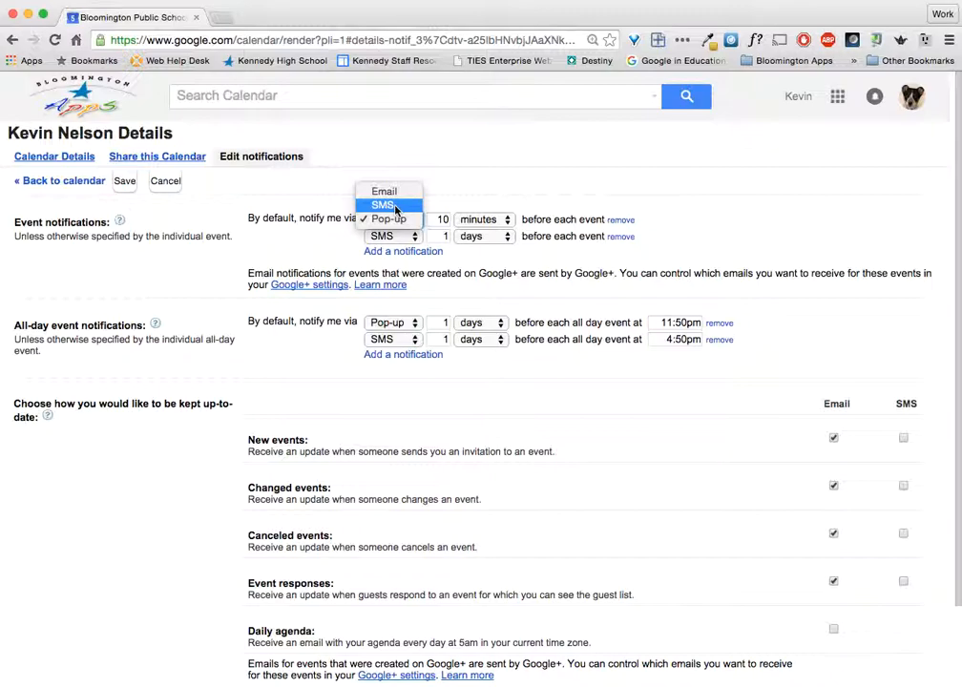
{"action": "left_click", "coordinate": [396, 206]}
{"action": "left_click", "coordinate": [447, 223]}
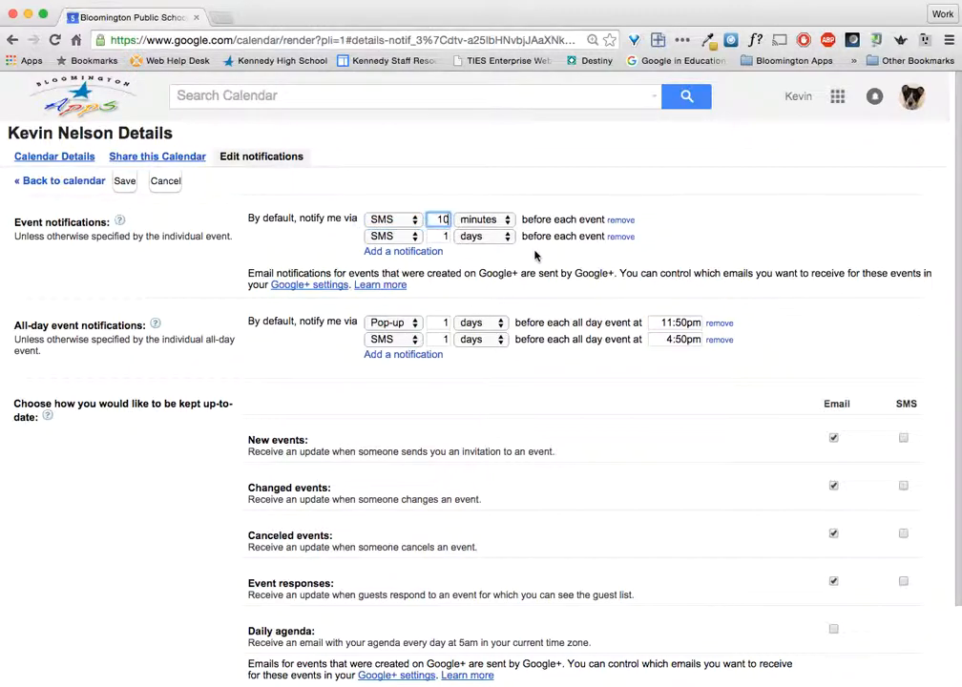
{"action": "left_click", "coordinate": [390, 219]}
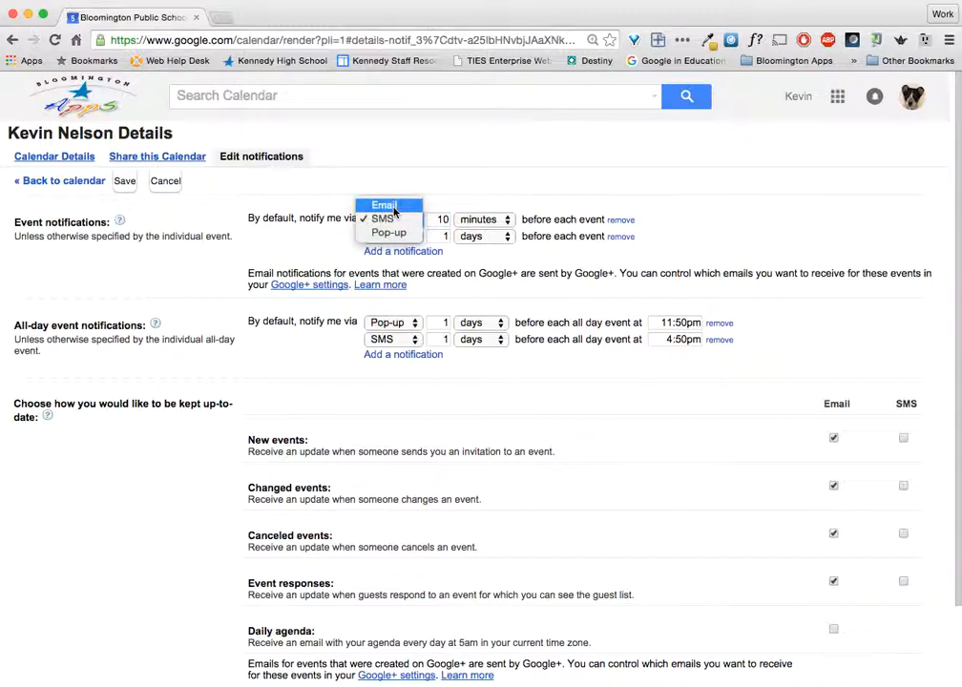
{"action": "left_click", "coordinate": [386, 207]}
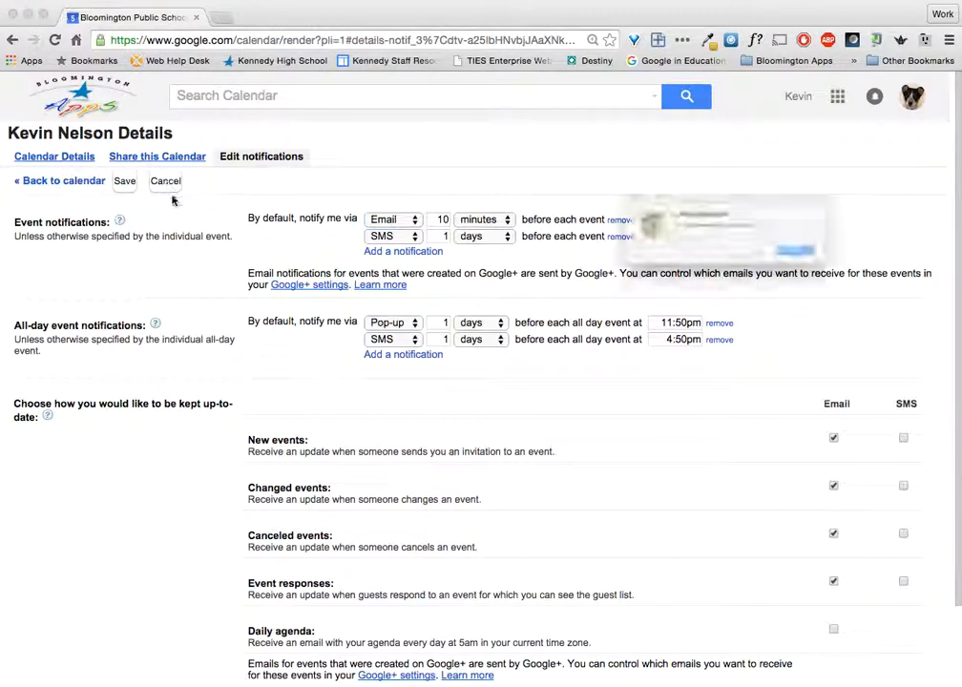
{"action": "left_click", "coordinate": [836, 263]}
{"action": "left_click", "coordinate": [799, 283]}
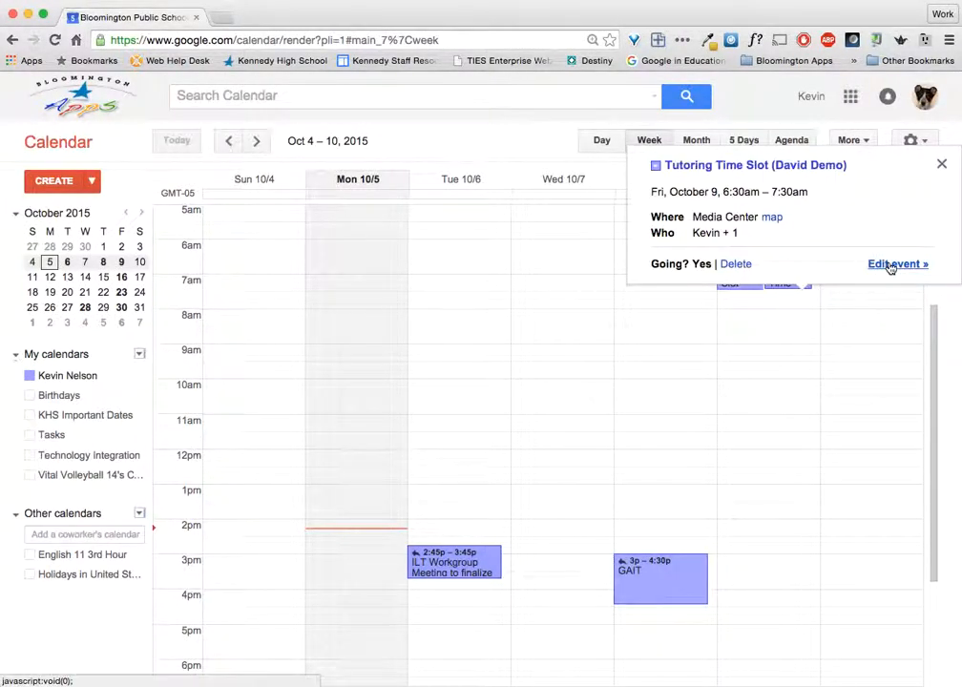
{"action": "left_click", "coordinate": [888, 265]}
{"action": "left_click", "coordinate": [55, 139]}
{"action": "left_click", "coordinate": [733, 281]}
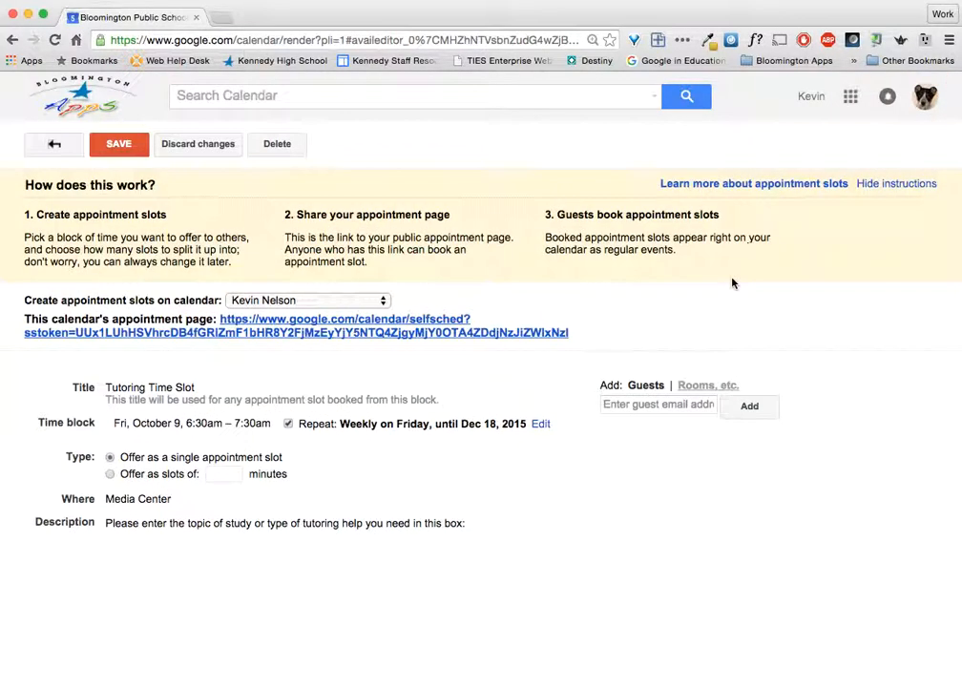
{"action": "left_click_drag", "start_coordinate": [571, 333], "coordinate": [225, 319]}
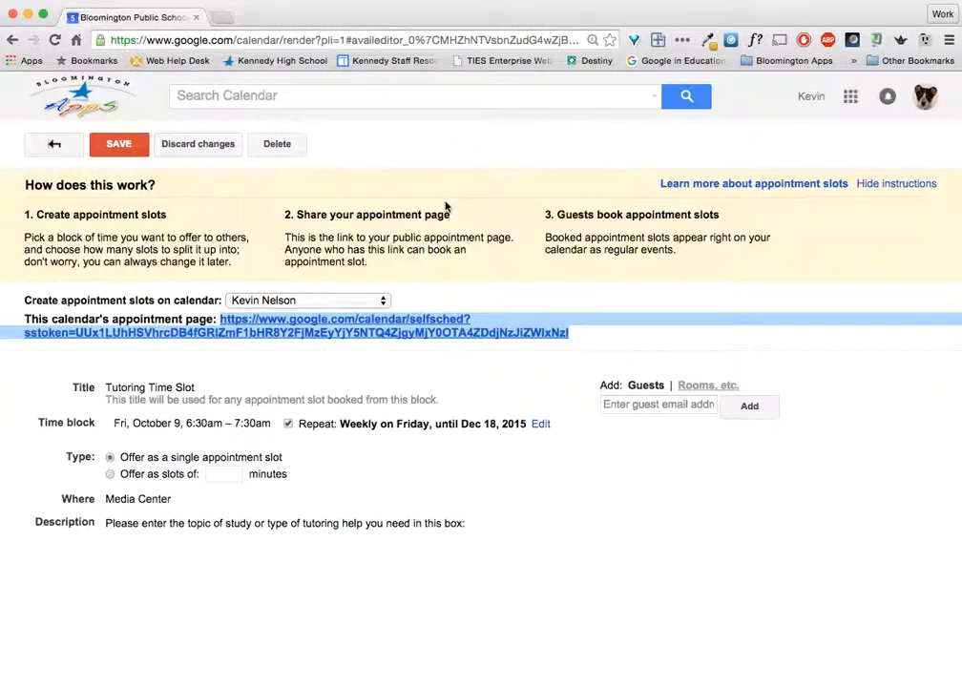
{"action": "left_click", "coordinate": [55, 143]}
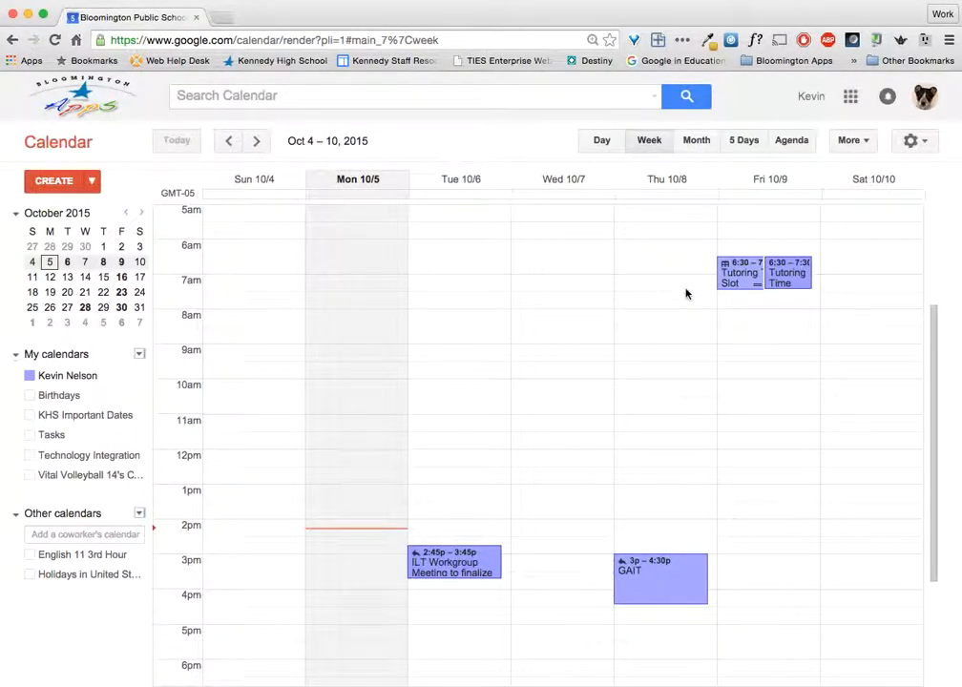